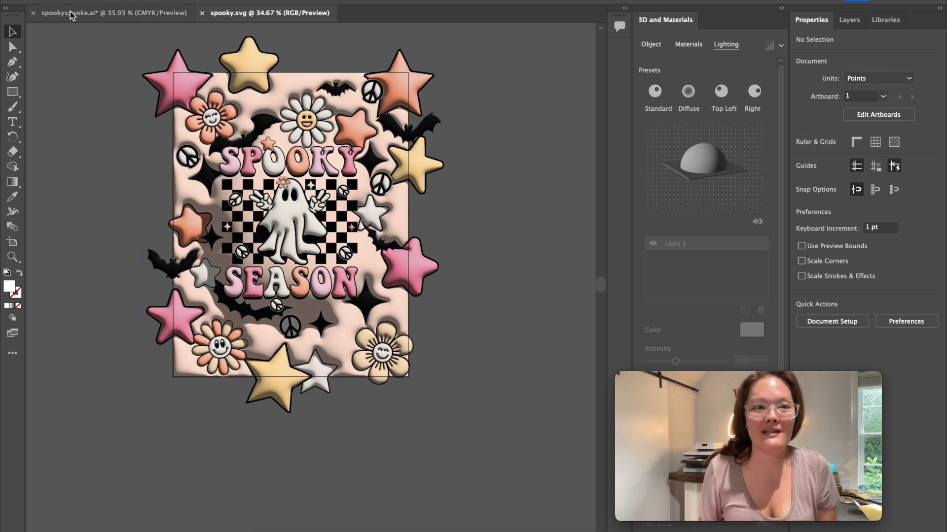
Review the two finished 3D designs, spookyspooke.ai and spooky.svg, and the Retro Halloween graphic's page on Creative Fabrica in Safari.
left_click(137, 19)
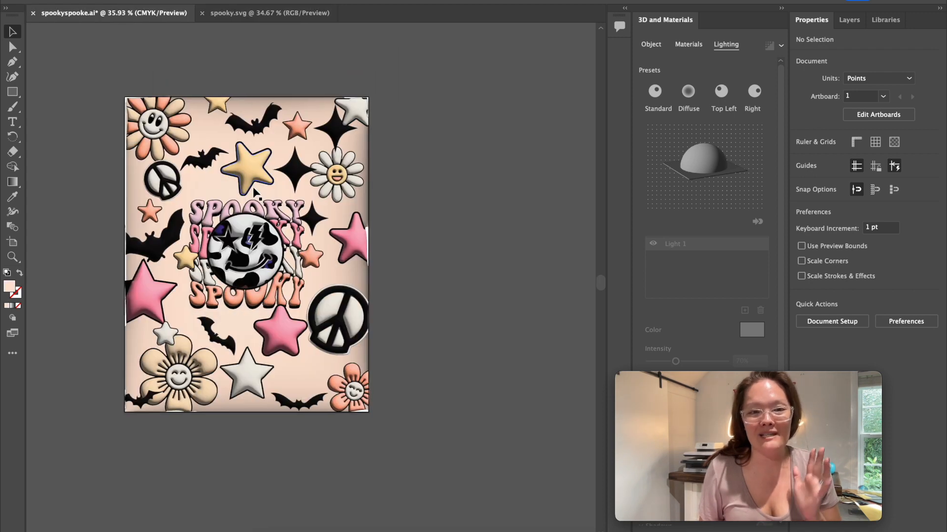
left_click(250, 13)
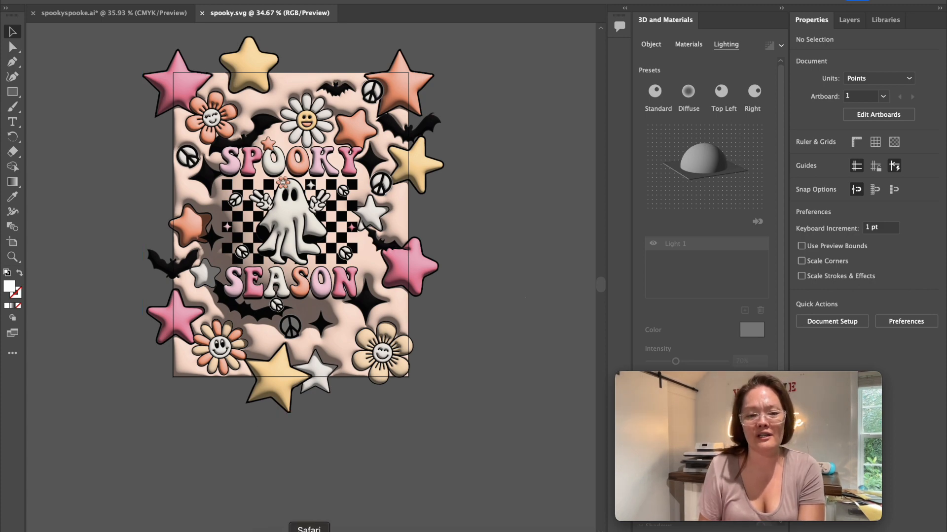
left_click(309, 530)
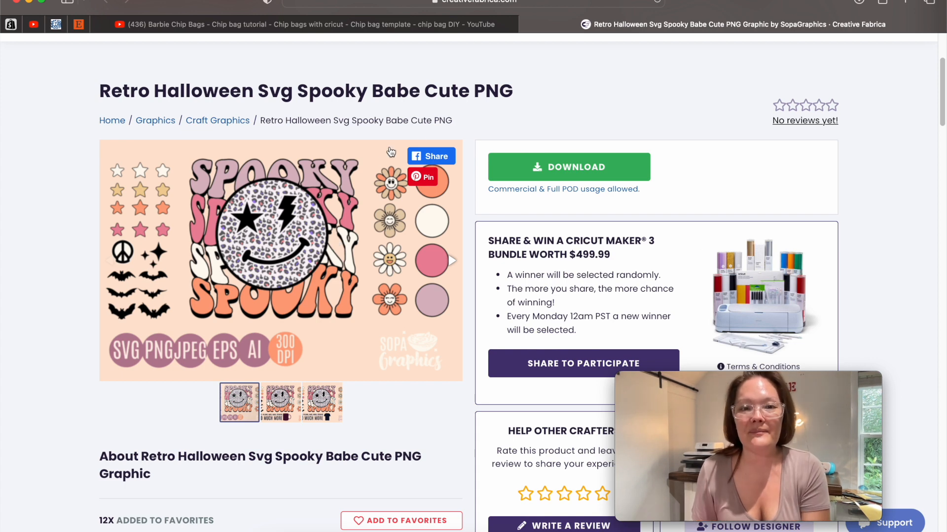
scroll(678, 95, "up", 3)
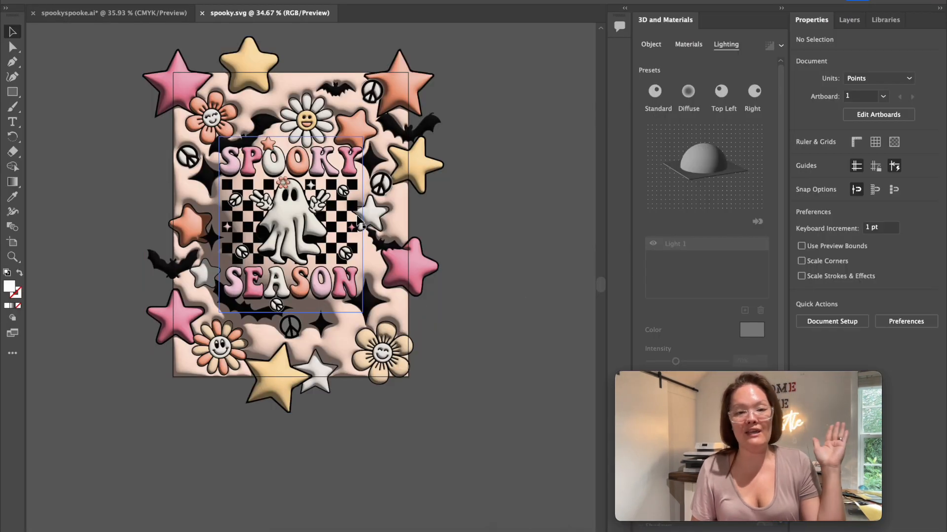
left_click(169, 14)
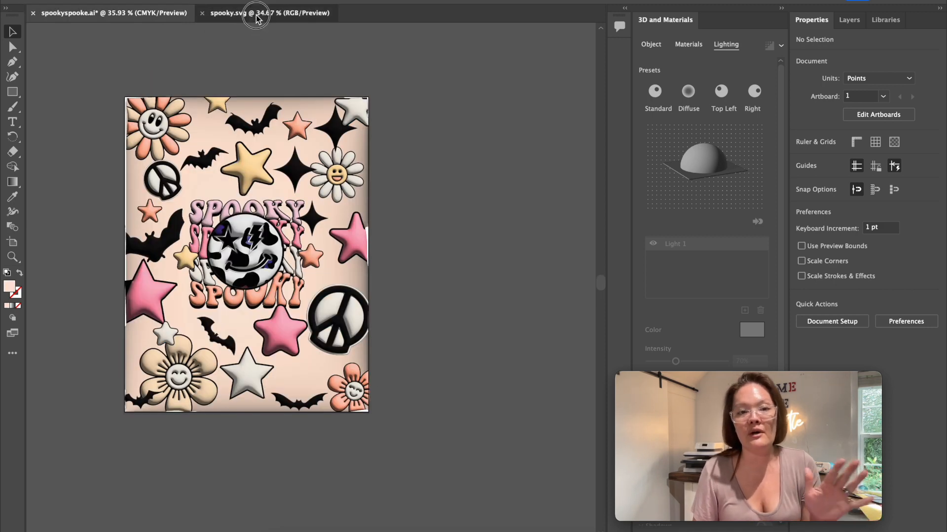
left_click(256, 13)
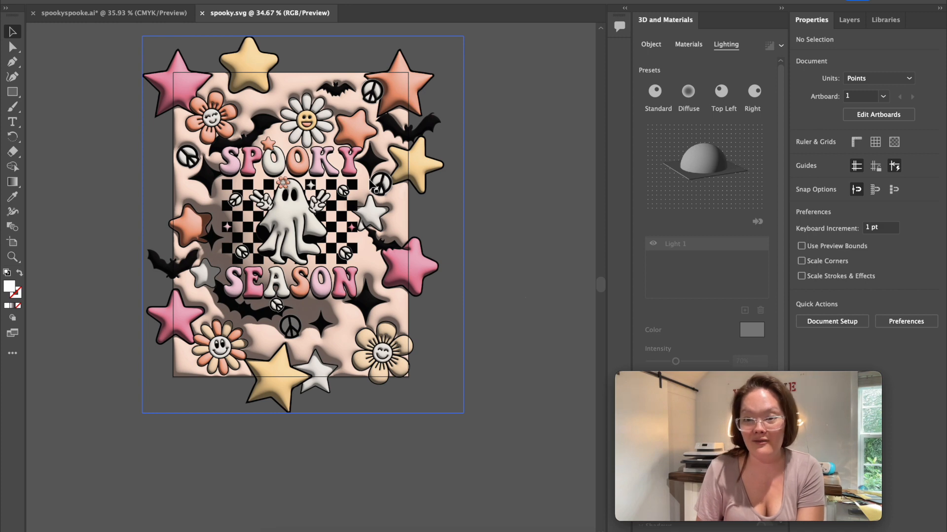
Close both open designs without saving and create a new CMYK Letter document, 612 x 792 pt.
left_click(202, 14)
left_click(35, 13)
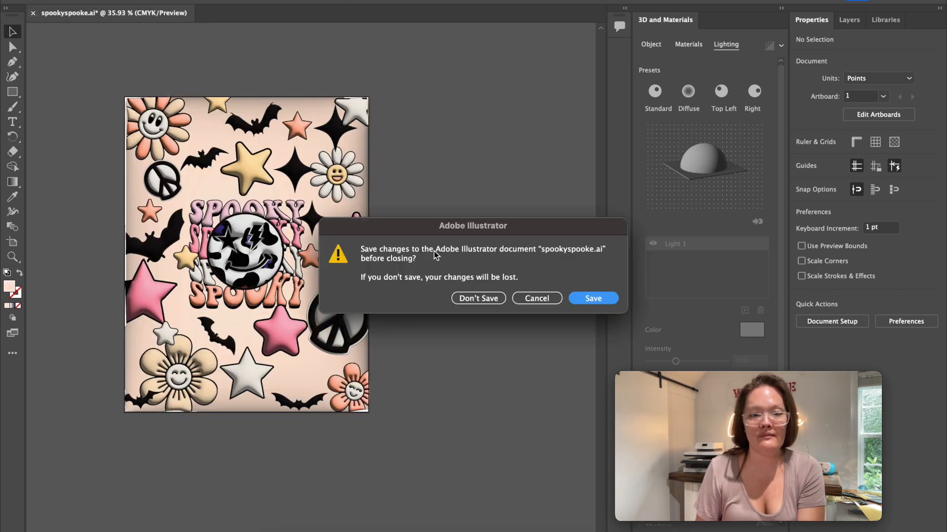
key("super+d")
left_click(42, 80)
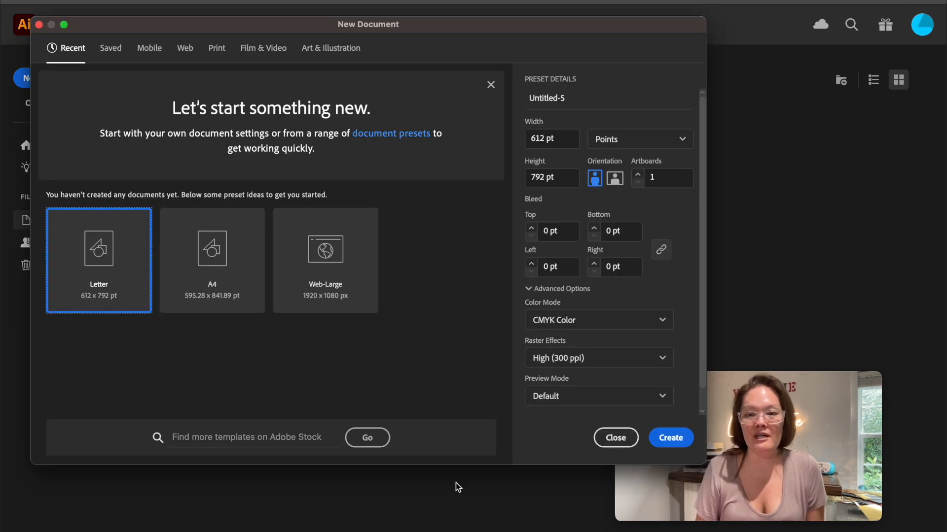
left_click(670, 438)
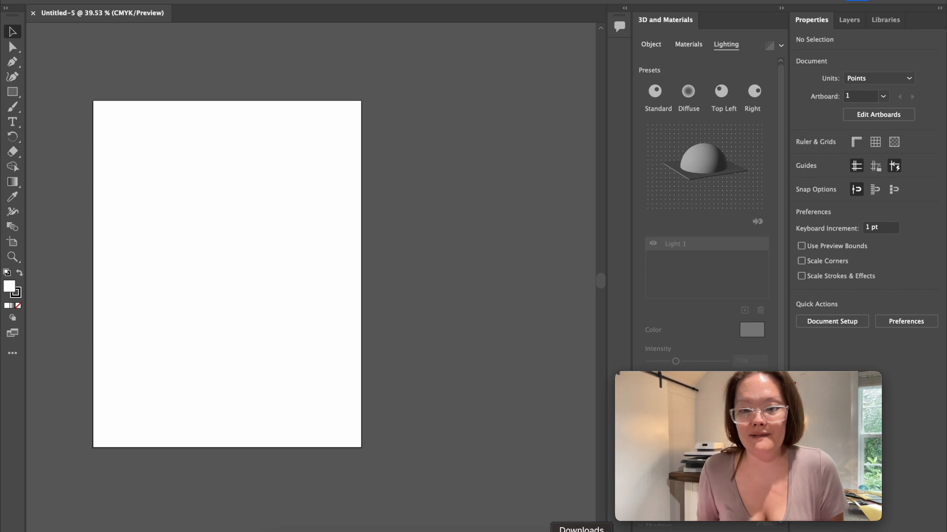
Place ai.ai from the downloaded Retro Halloween Spooky Season folder and scale the artwork down to about 837 pt square.
left_click(581, 531)
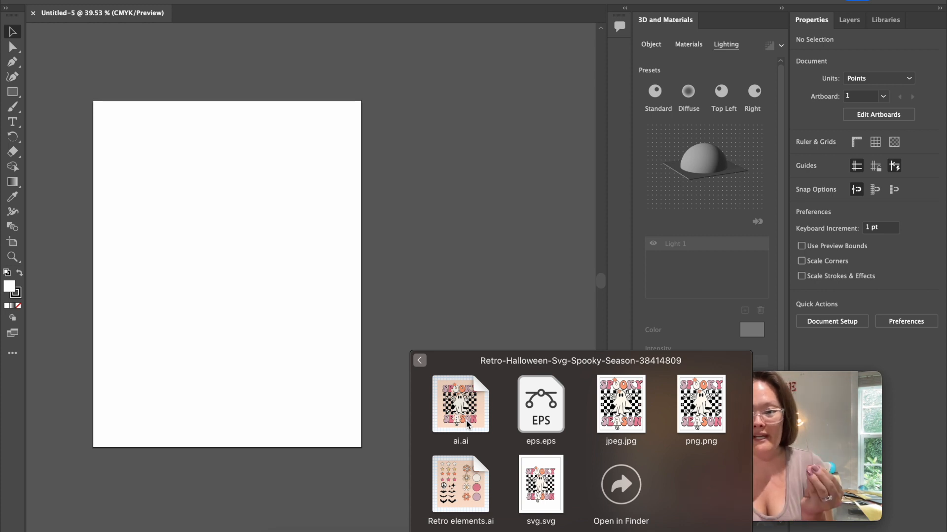
left_click_drag(466, 421, 390, 255)
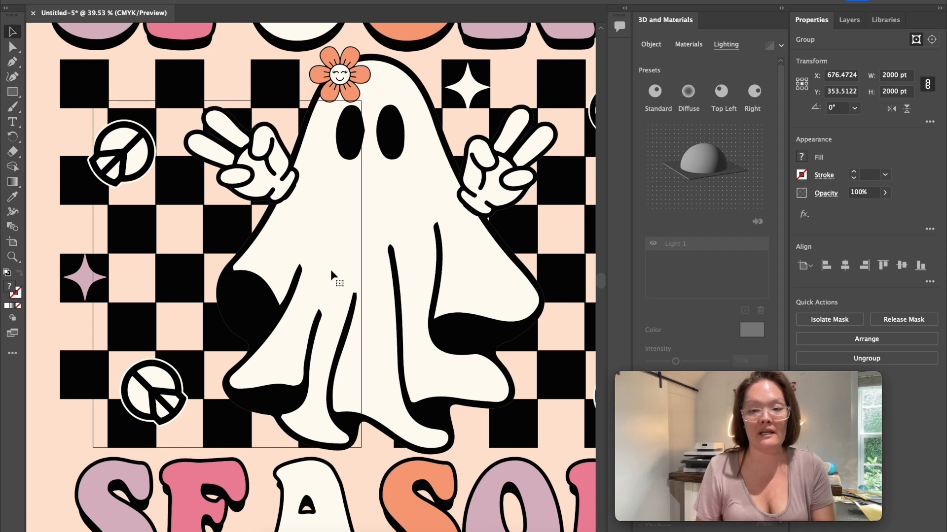
key("ctrl+0")
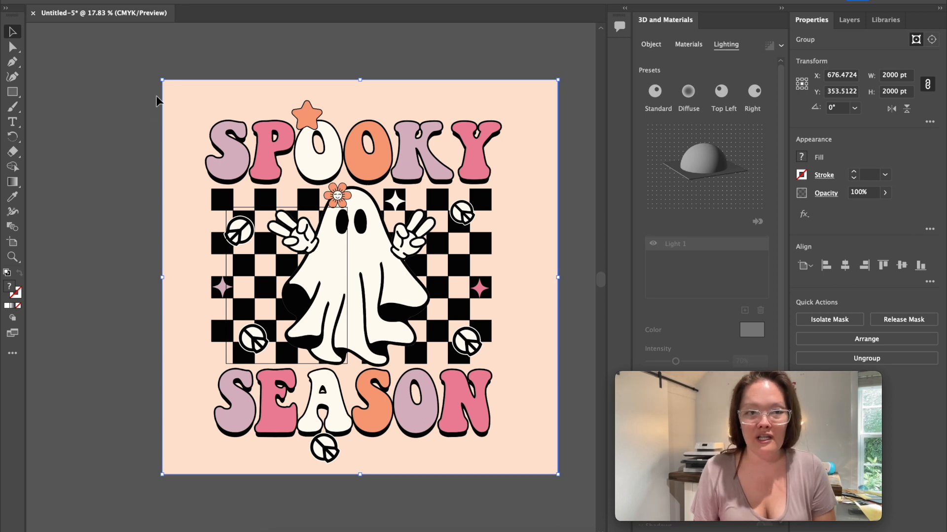
left_click_drag(162, 80, 331, 309)
left_click_drag(461, 354, 427, 235)
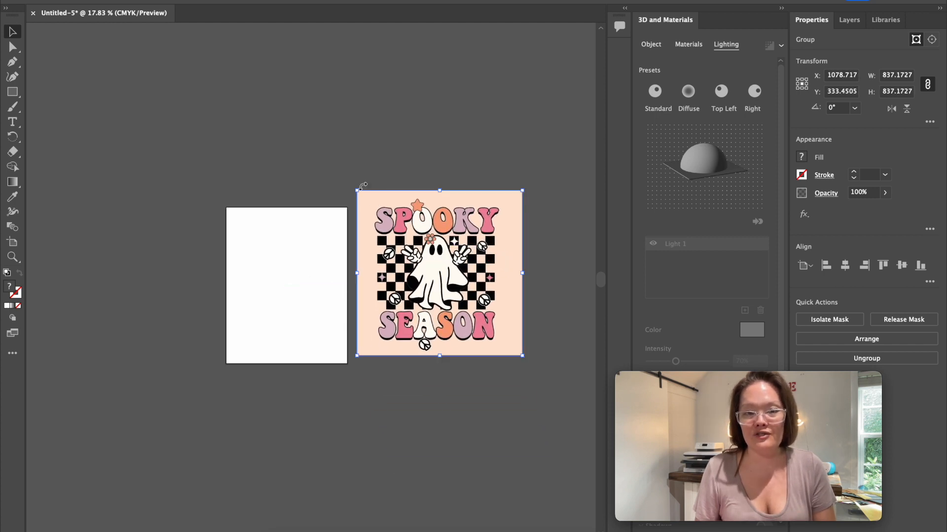
left_click(358, 188)
left_click(359, 194)
mouse_move(357, 189)
left_mouse_down()
mouse_move(466, 148)
mouse_move(354, 167)
mouse_move(355, 186)
left_mouse_up()
key("ctrl+z")
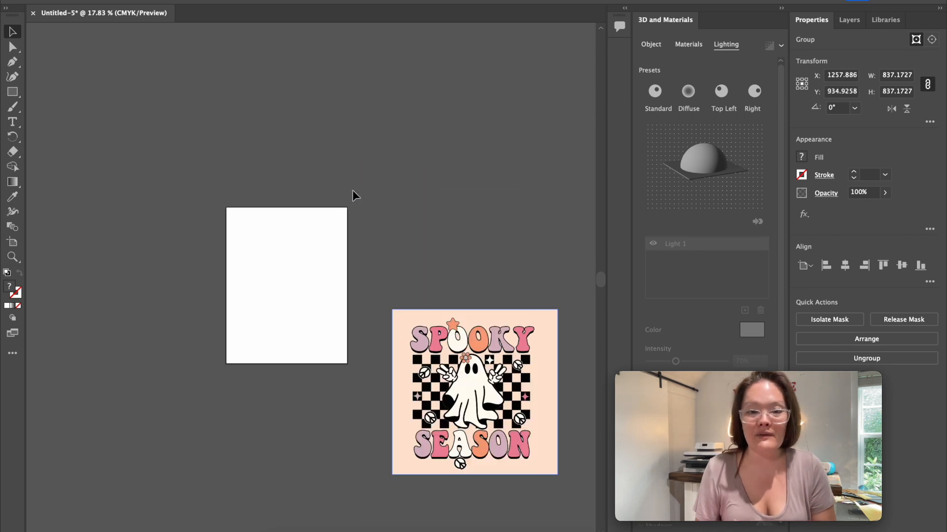
Move the Spooky Season artwork off the artboard, close beside its right edge.
left_click_drag(467, 430, 429, 320)
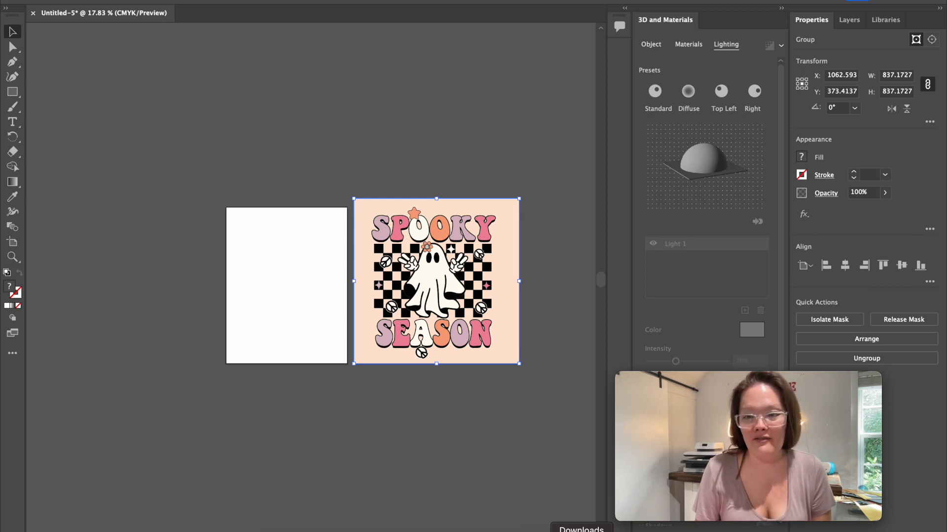
Place Retro elements.ai from the same download, scale it to about 1347 pt square and position it below the artboard.
left_click(581, 531)
left_click_drag(479, 488, 247, 459)
scroll(157, 292, "down", 5)
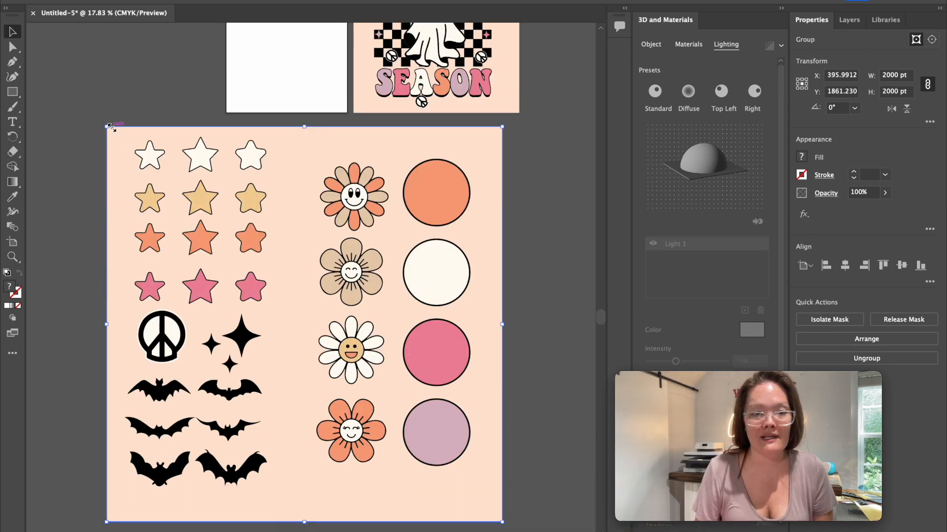
left_click_drag(107, 126, 236, 256)
left_click_drag(316, 383, 258, 250)
scroll(258, 250, "up", 5)
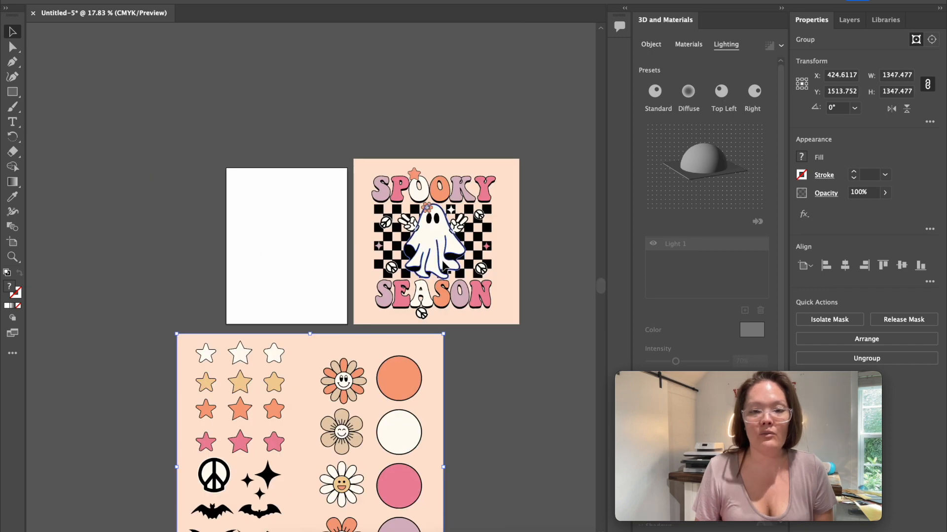
Ungroup the Spooky Season artwork and release its outer clipping mask.
mouse_move(442, 243)
left_mouse_down()
mouse_move(451, 244)
mouse_move(427, 225)
mouse_move(449, 242)
left_mouse_up()
right_click(449, 242)
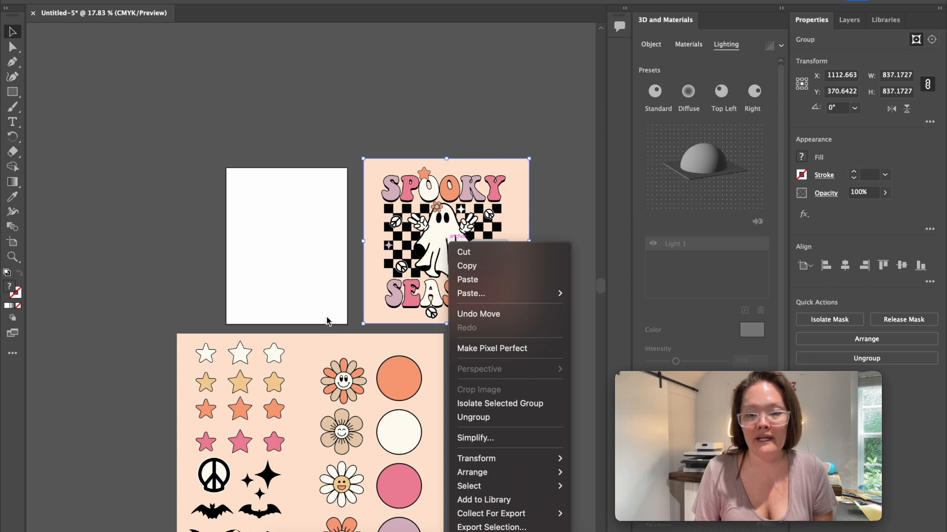
left_click(468, 420)
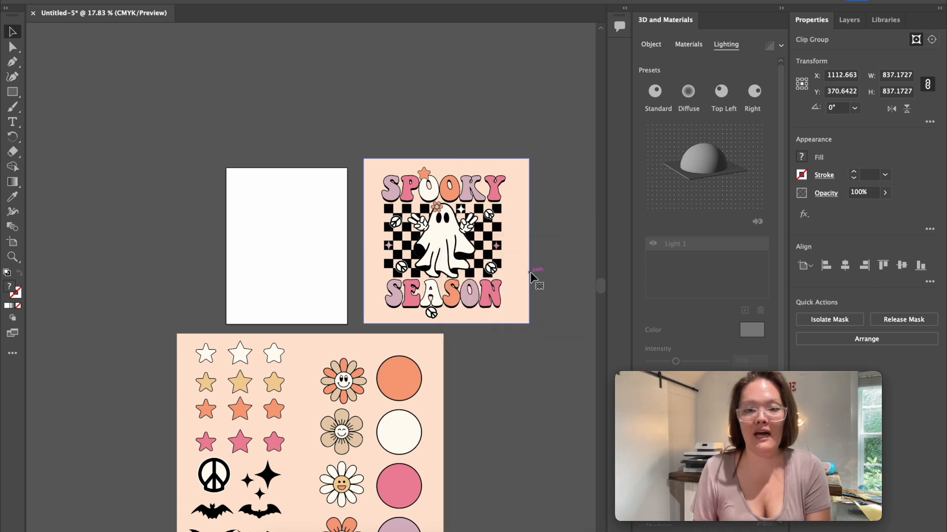
right_click(484, 265)
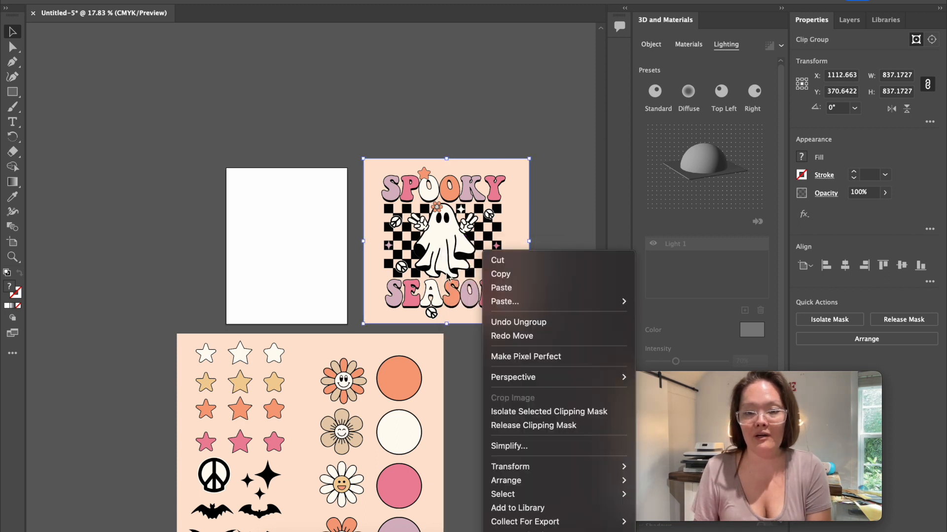
left_click(494, 427)
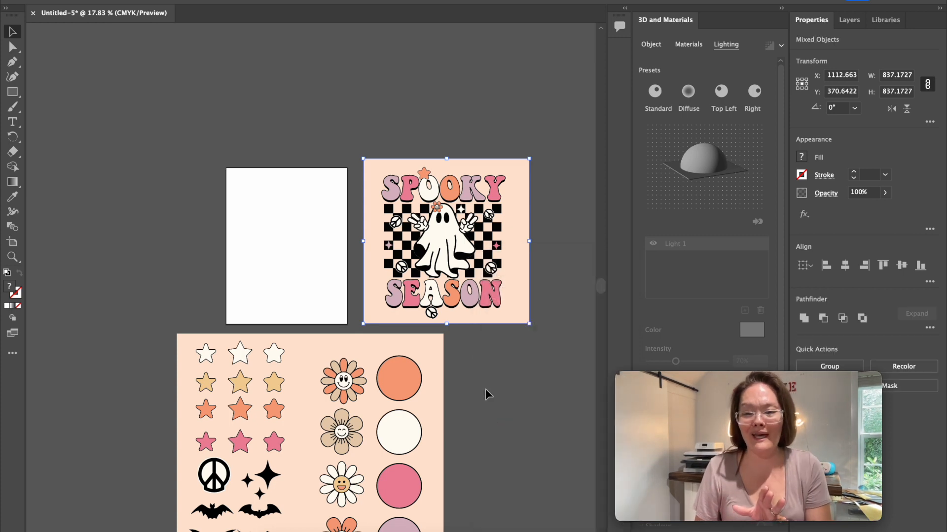
Separate the peach background square from the Spooky Season artwork and delete the empty clipping path left around the lettering.
left_click(559, 297)
left_click(519, 297)
left_click_drag(519, 297, 299, 250)
left_click(332, 122)
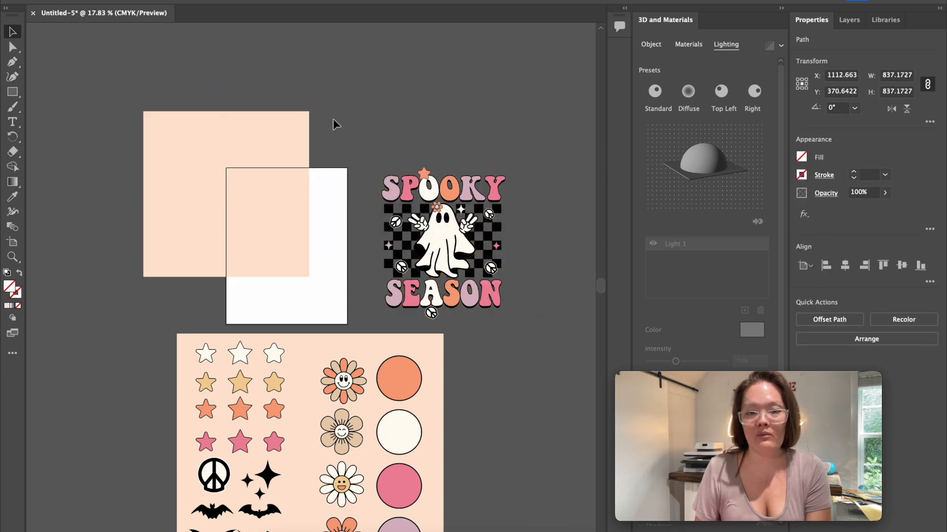
left_click(366, 181)
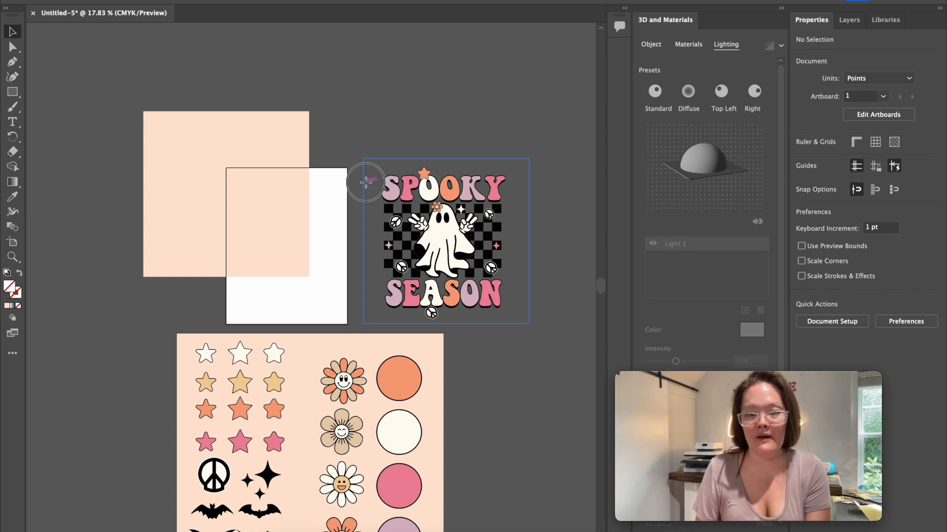
key("Delete")
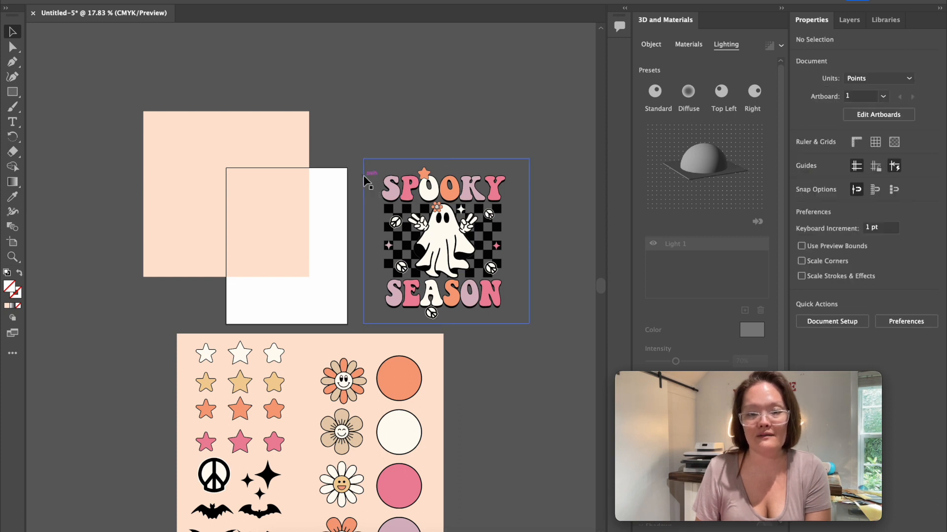
left_click(368, 181)
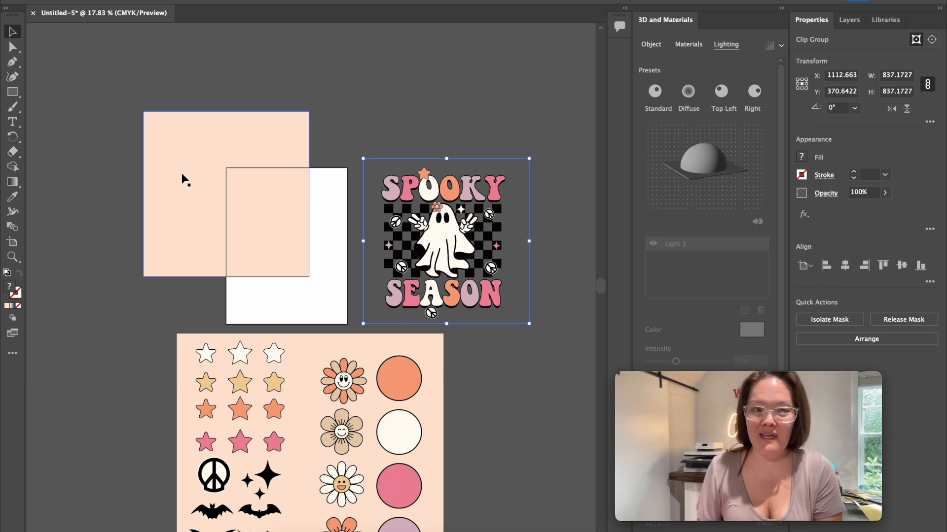
Move the peach square onto the artboard and resize it to cover the page, about 606 x 792 pt.
left_click(183, 172)
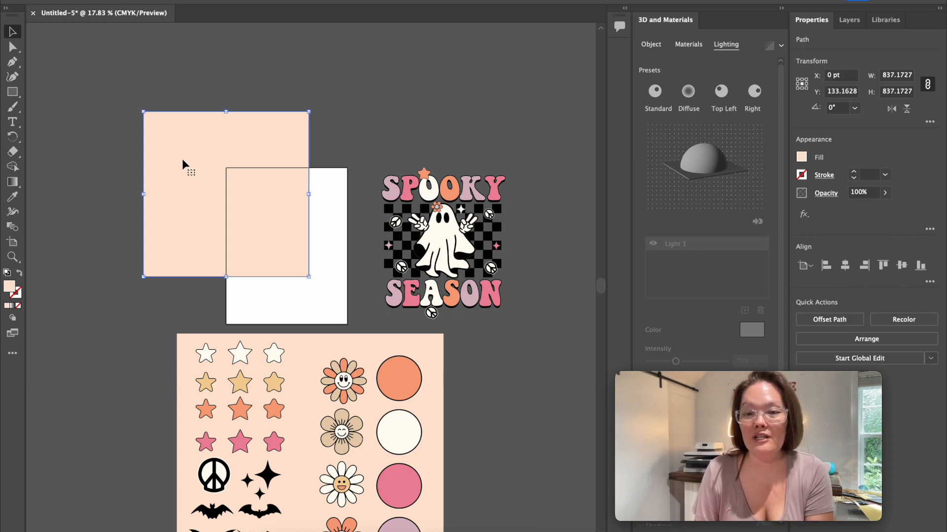
left_click_drag(182, 158, 265, 219)
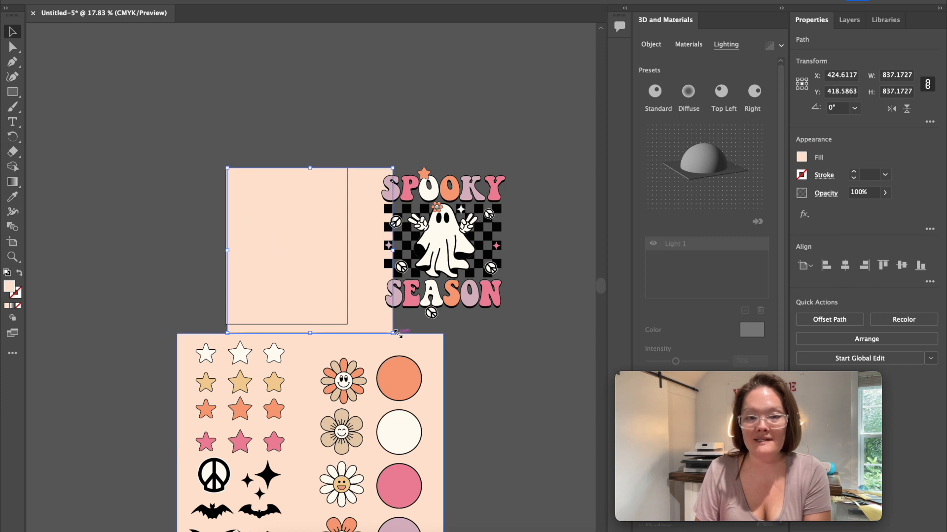
left_click_drag(394, 332, 350, 327)
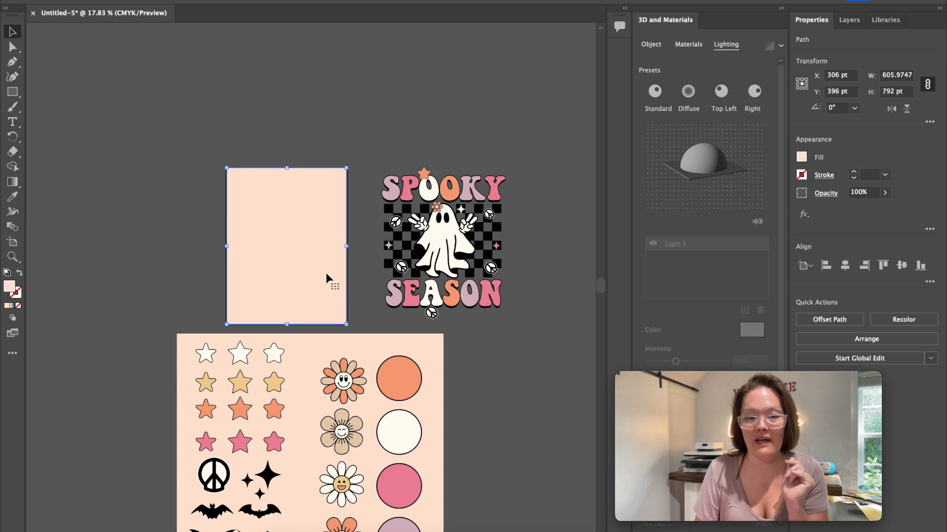
left_click(365, 257)
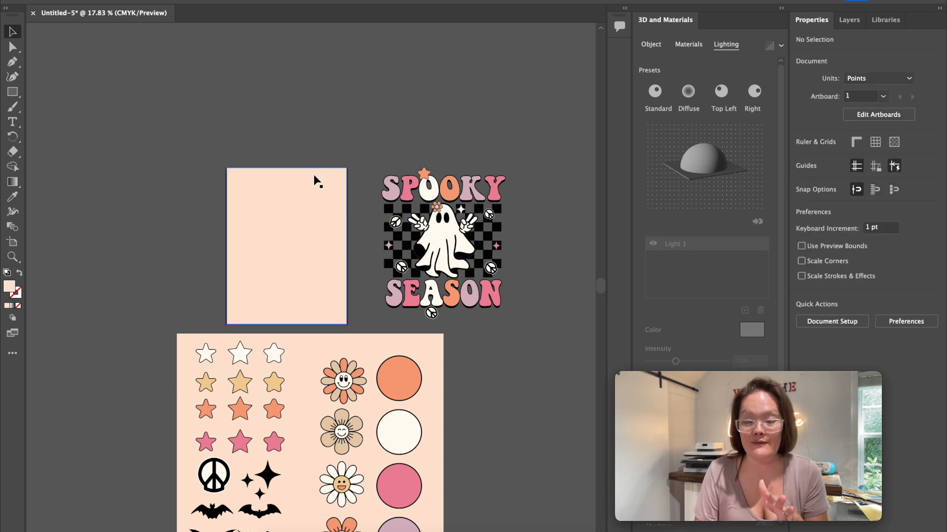
Send the peach background rectangle behind all other artwork.
left_click(282, 233)
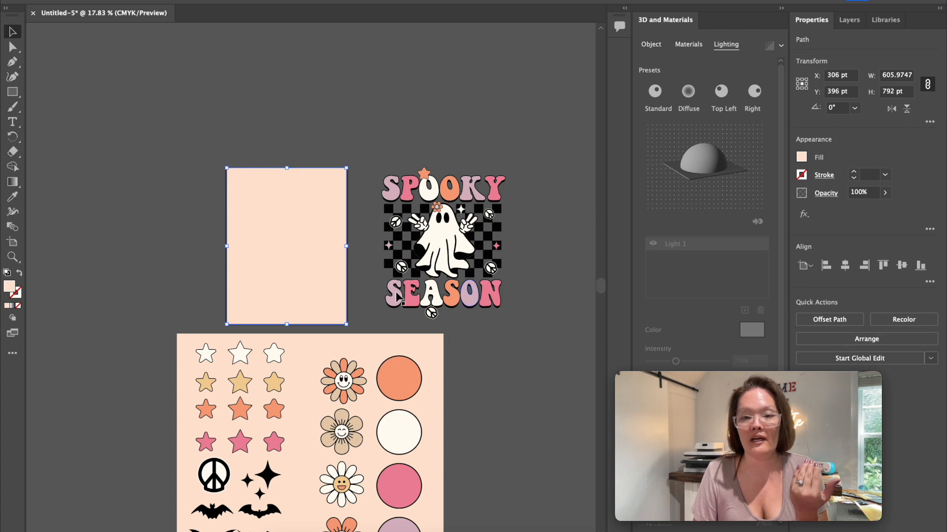
right_click(304, 242)
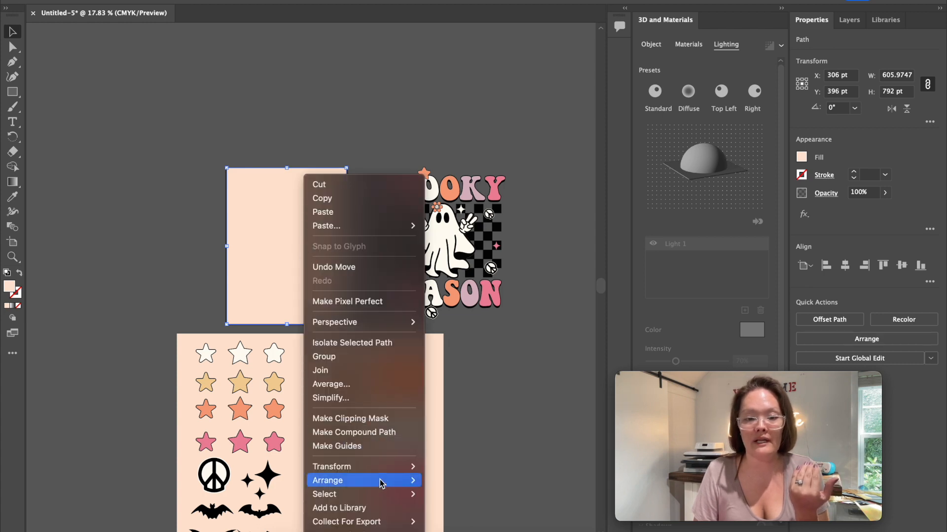
mouse_move(386, 486)
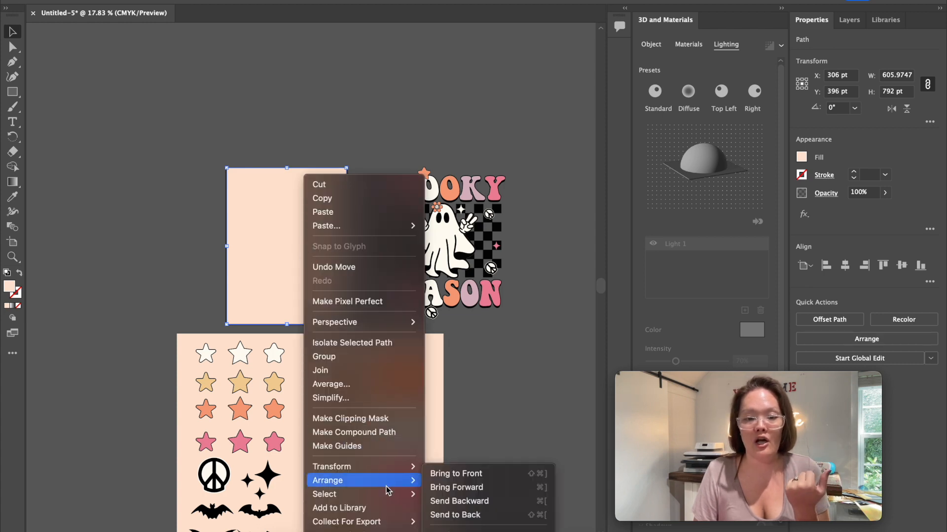
left_click(475, 515)
left_click(525, 409)
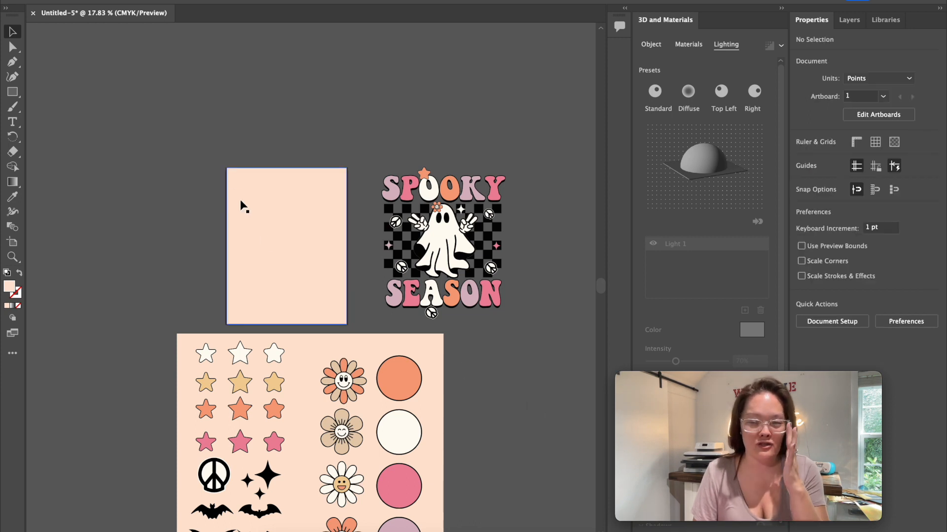
Shift the Spooky Season clip group slightly farther up and away from the artboard.
left_click(433, 224)
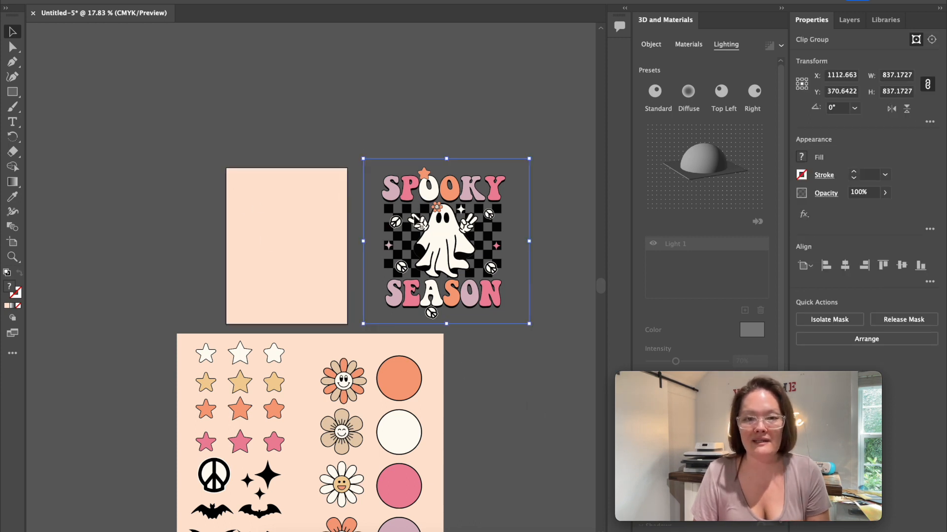
left_click_drag(438, 225, 445, 216)
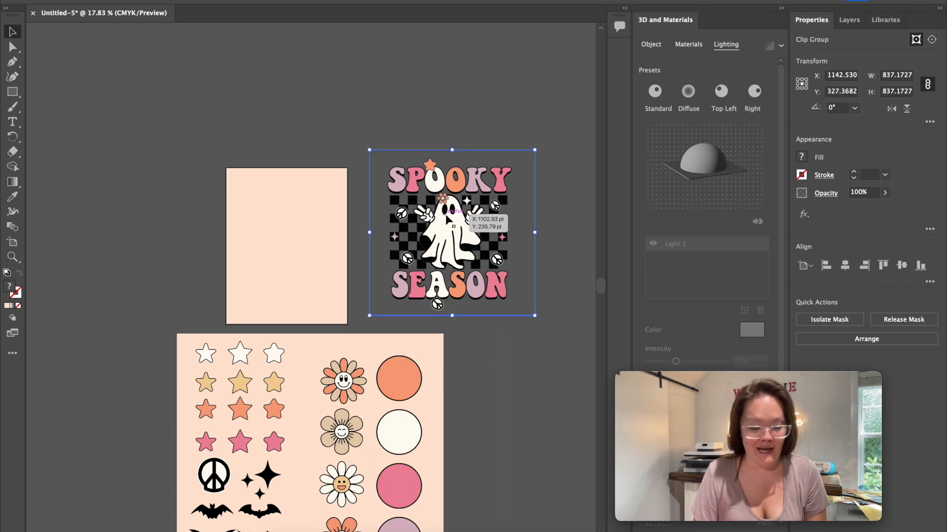
Scale the Spooky Season artwork to about 458 pt square, place it on the peach page and center it horizontally on the artboard.
left_click_drag(373, 147, 444, 225)
left_click_drag(488, 254, 287, 234)
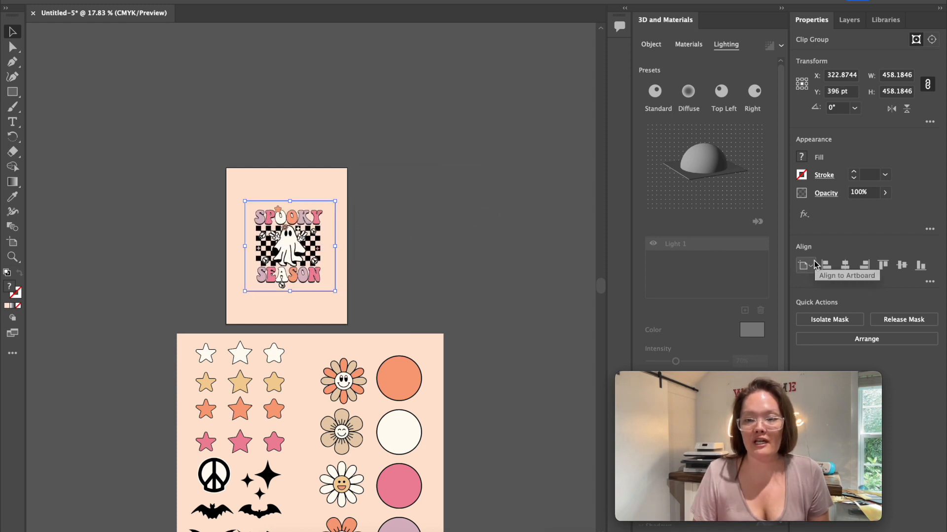
left_click(807, 266)
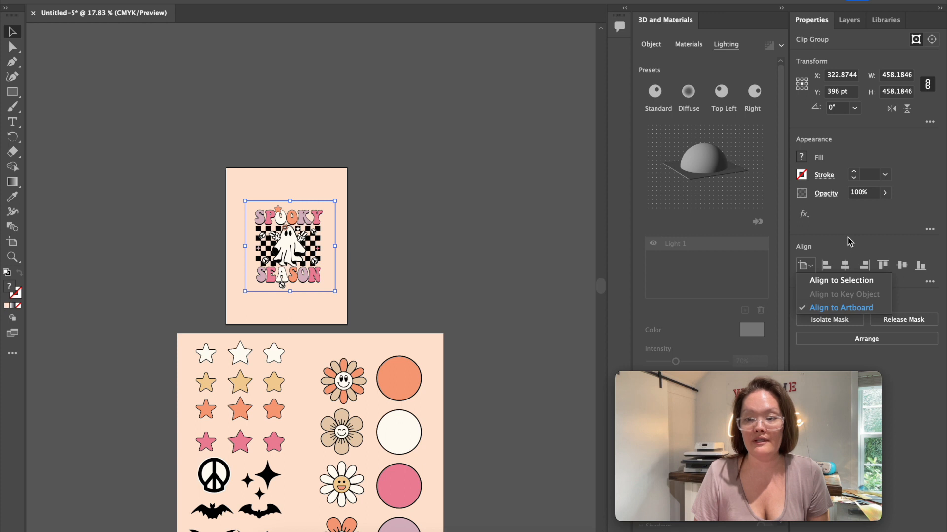
left_click(841, 251)
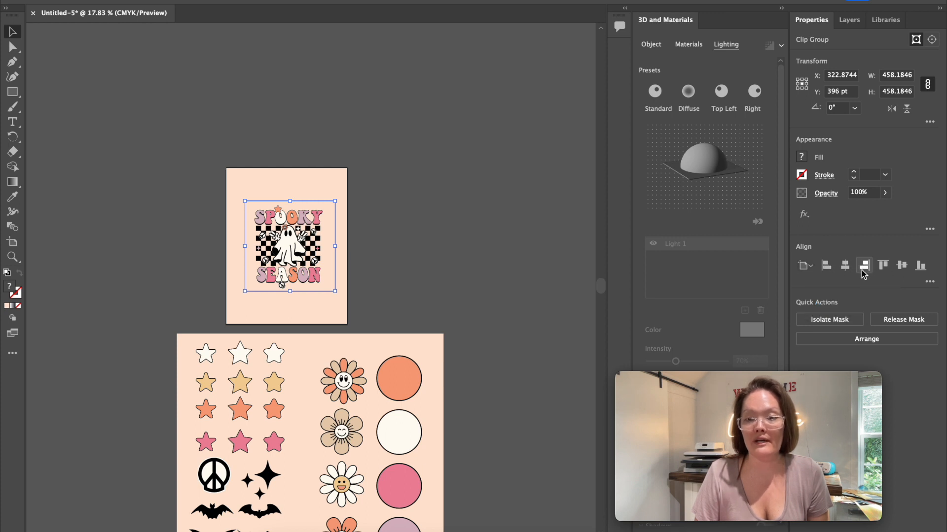
left_click(846, 267)
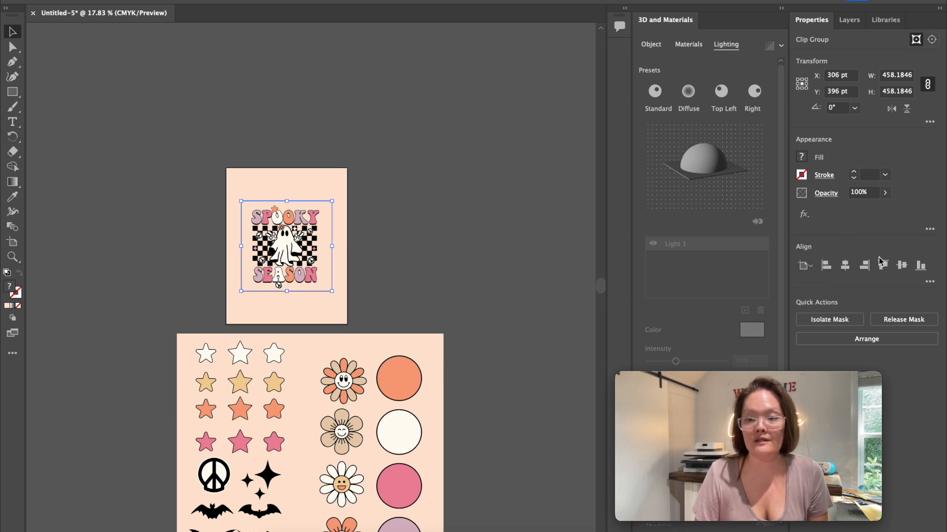
left_click(556, 269)
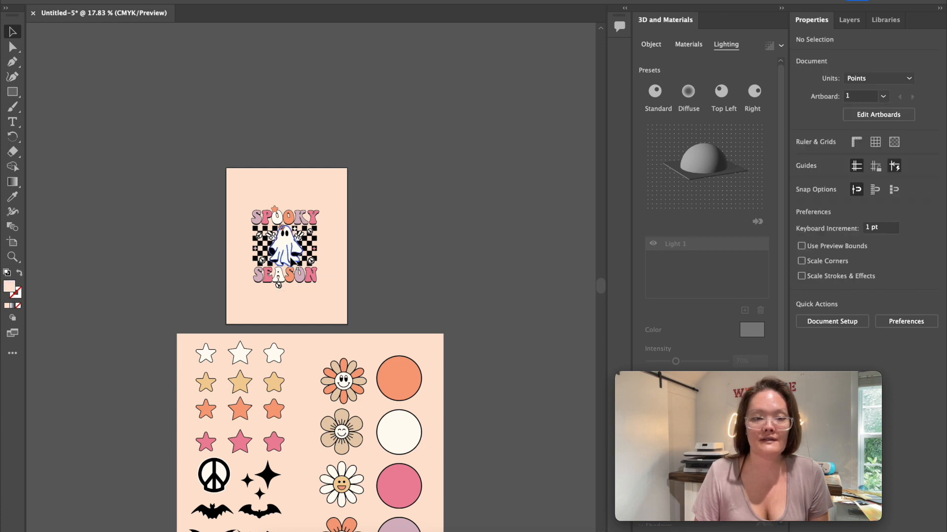
Shift the Spooky Season artwork slightly right and down on the peach page, to about X 323.5, Y 397.7 pt.
left_click_drag(291, 264, 298, 265)
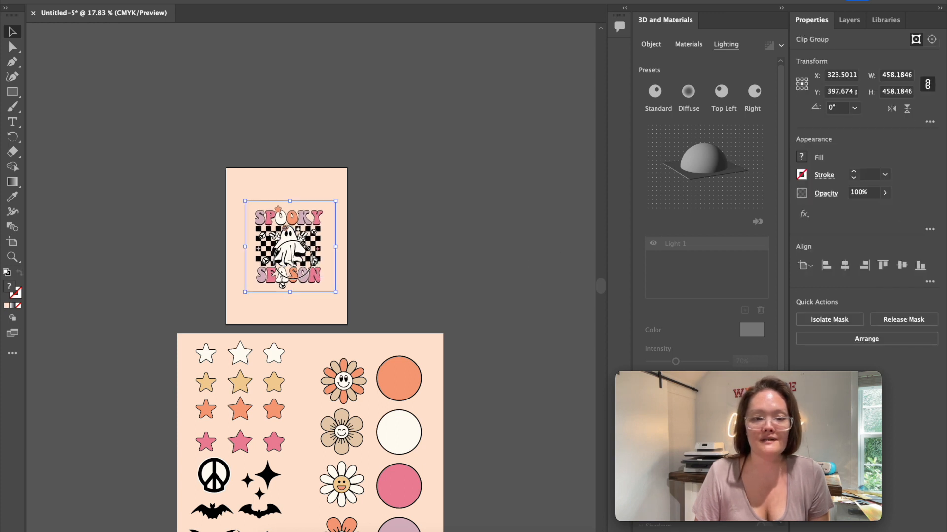
left_click(395, 268)
key("shift+s")
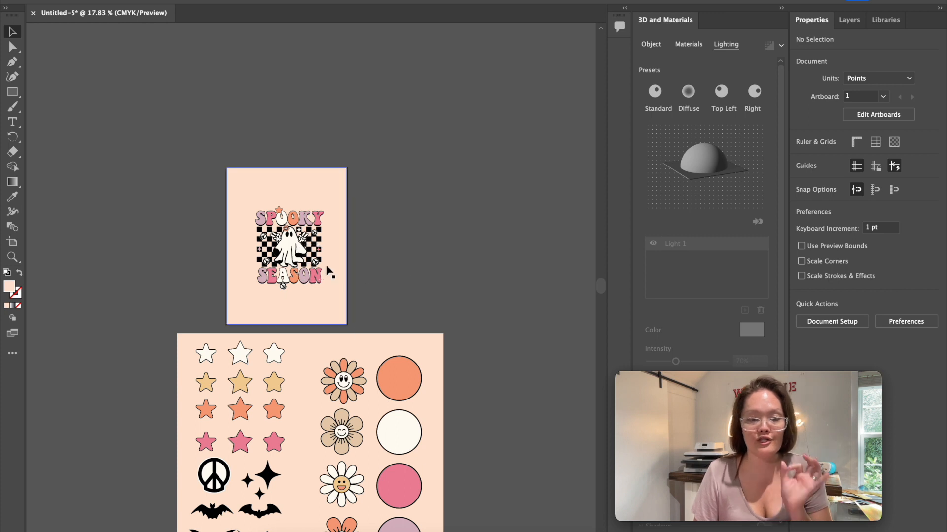
Move the sheet of stars, bats, flowers and circles to the right of the peach page and ungroup it.
left_click_drag(294, 411, 488, 200)
scroll(487, 195, "left", 1)
scroll(487, 195, "right", 2)
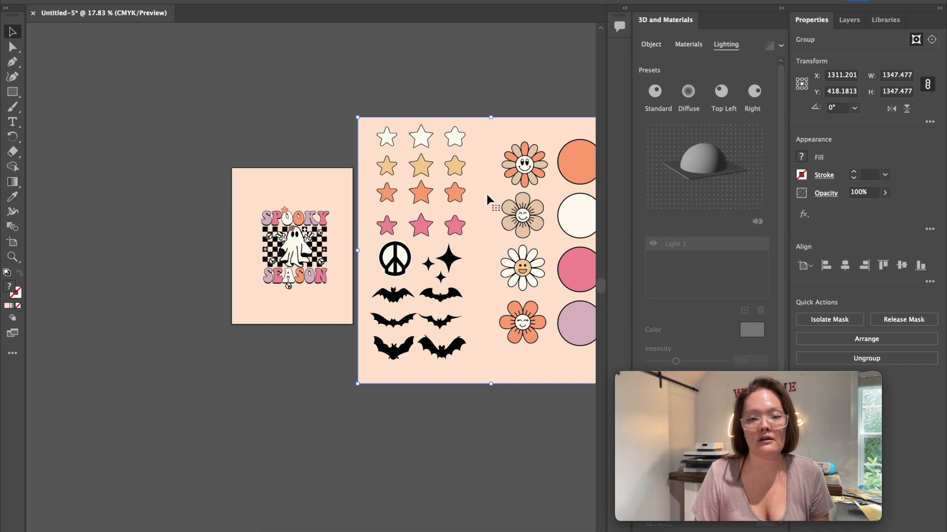
scroll(487, 195, "up", 4)
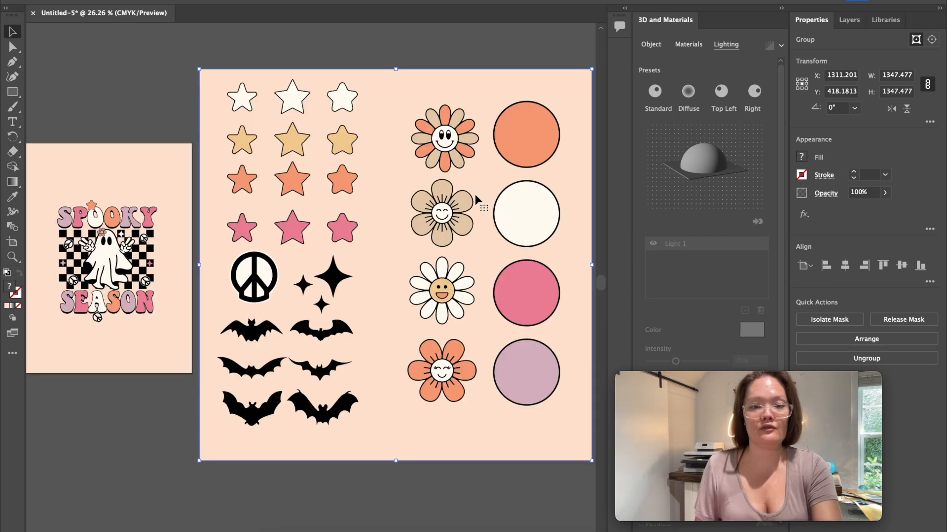
right_click(405, 179)
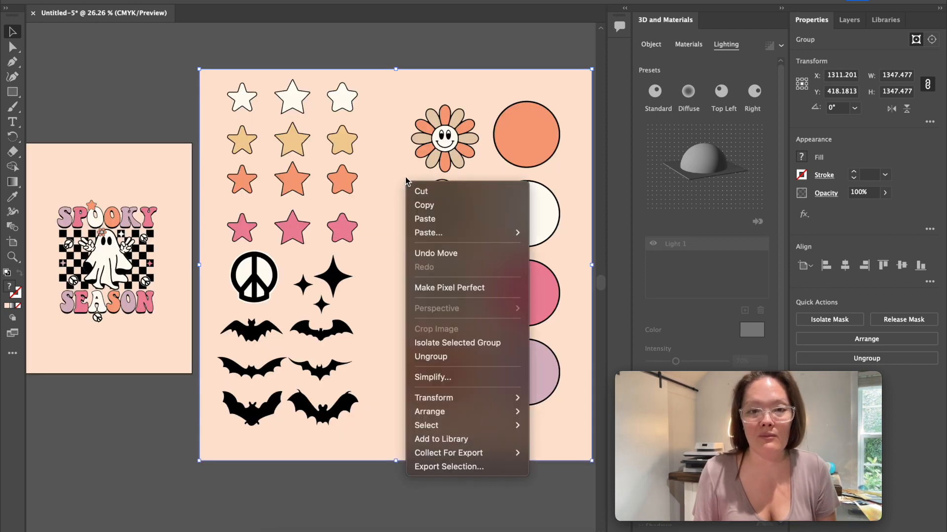
left_click(429, 357)
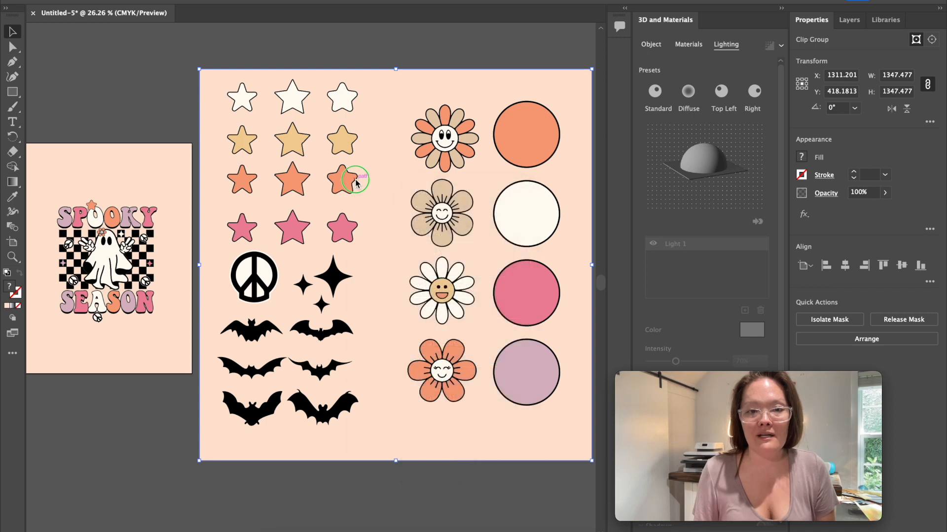
Release the clipping mask on the elements sheet and delete its peach background square.
right_click(355, 182)
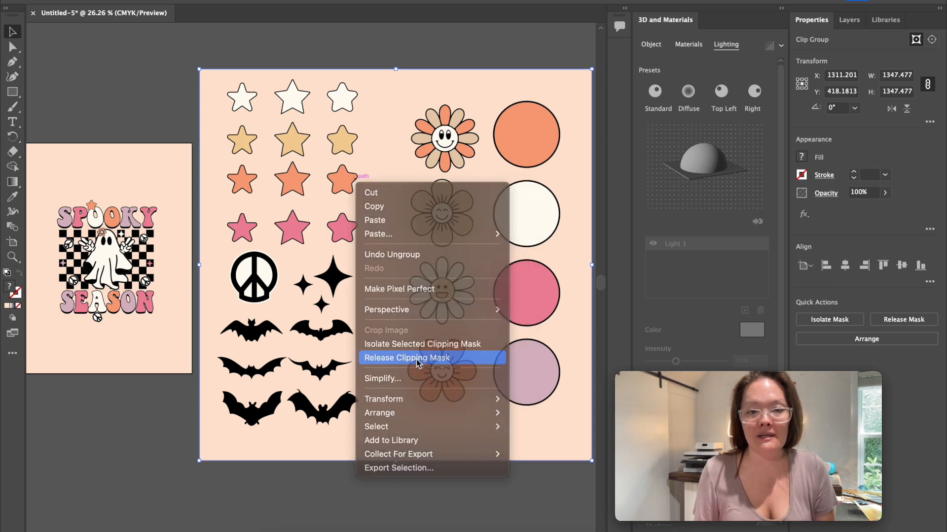
left_click(418, 358)
left_click(365, 459)
mouse_move(371, 450)
left_mouse_down()
mouse_move(385, 443)
mouse_move(369, 445)
left_mouse_up()
key("Delete")
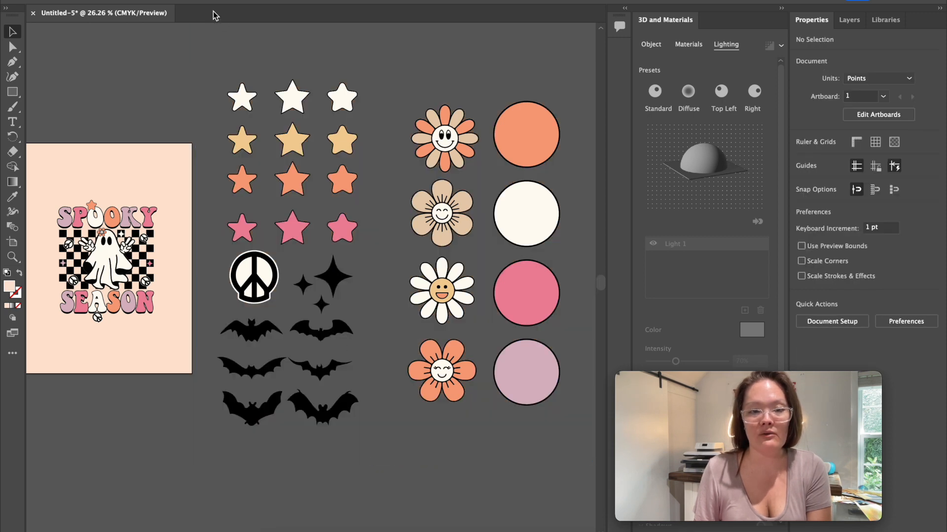
Release the remaining clipping mask that holds the stars, bats, flowers and circles together.
left_click(244, 98)
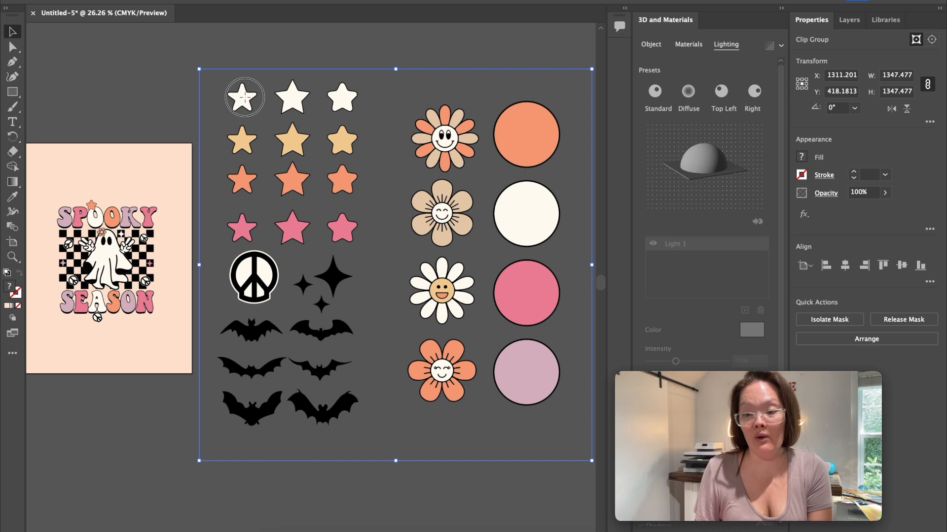
mouse_move(245, 98)
left_mouse_down()
mouse_move(227, 98)
mouse_move(255, 90)
mouse_move(248, 94)
left_mouse_up()
key("super+z")
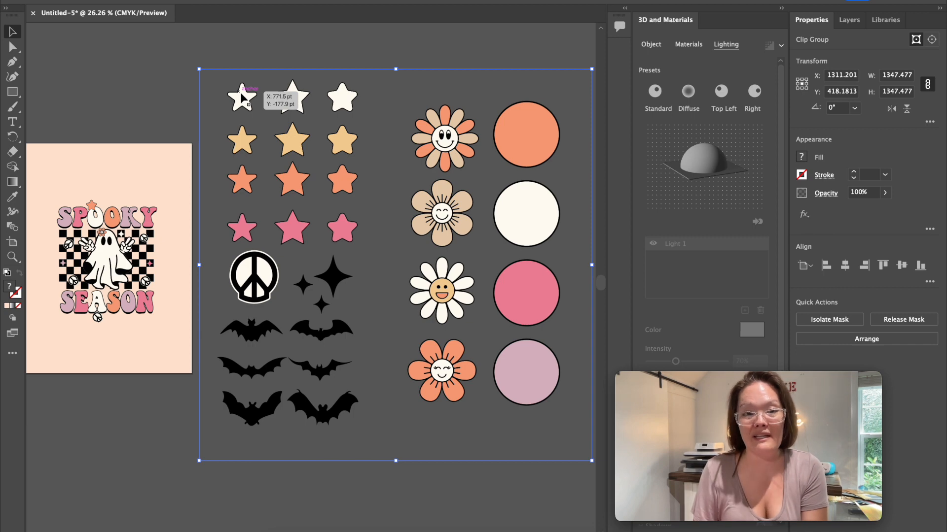
right_click(241, 93)
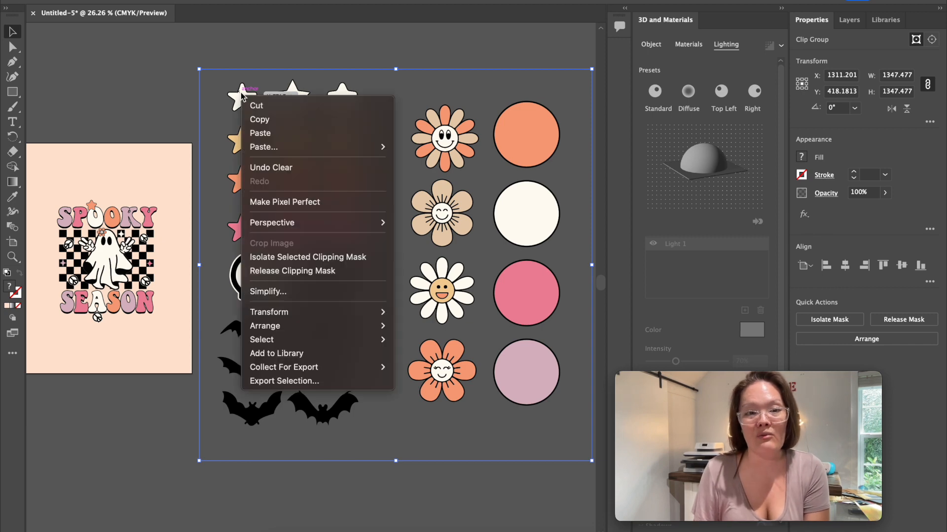
left_click(294, 271)
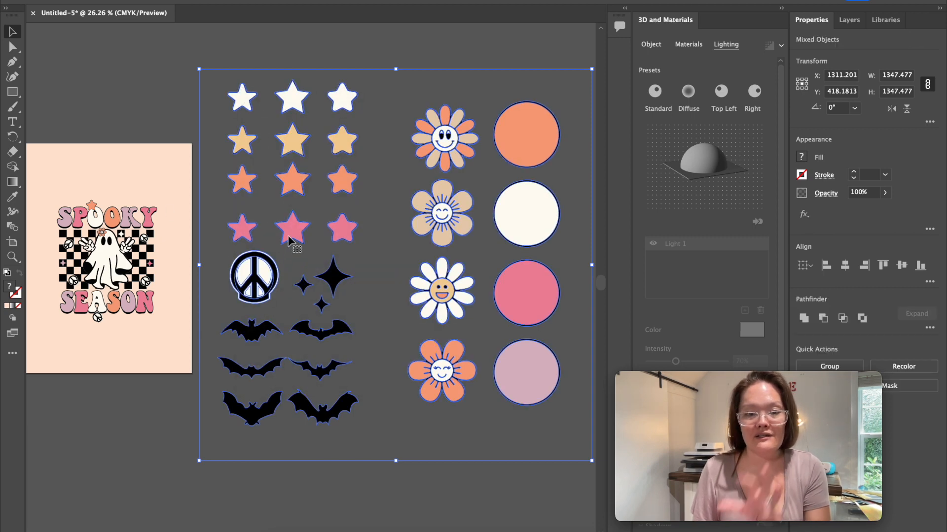
Delete the leftover empty square clipping paths surrounding the loose elements.
left_click(235, 70)
mouse_move(243, 95)
left_mouse_down()
mouse_move(217, 99)
mouse_move(254, 107)
left_mouse_up()
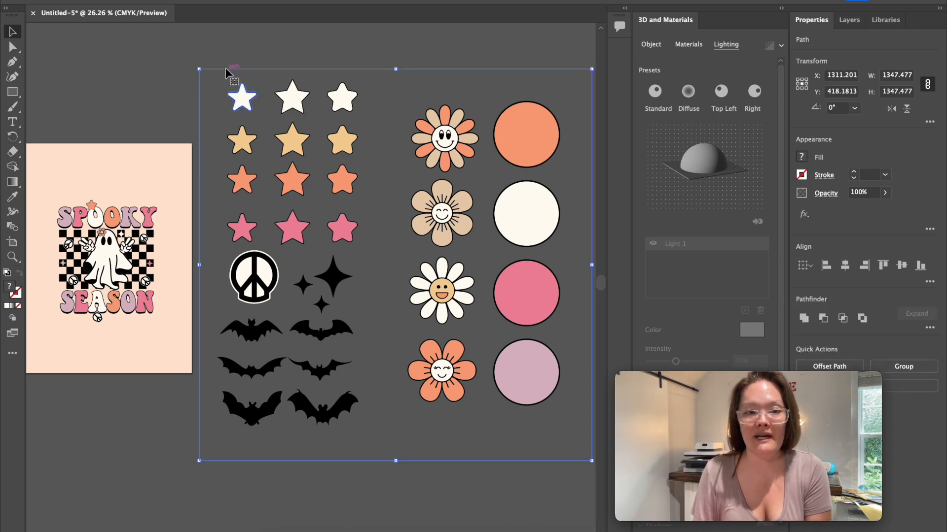
left_click(231, 53)
left_click(209, 74)
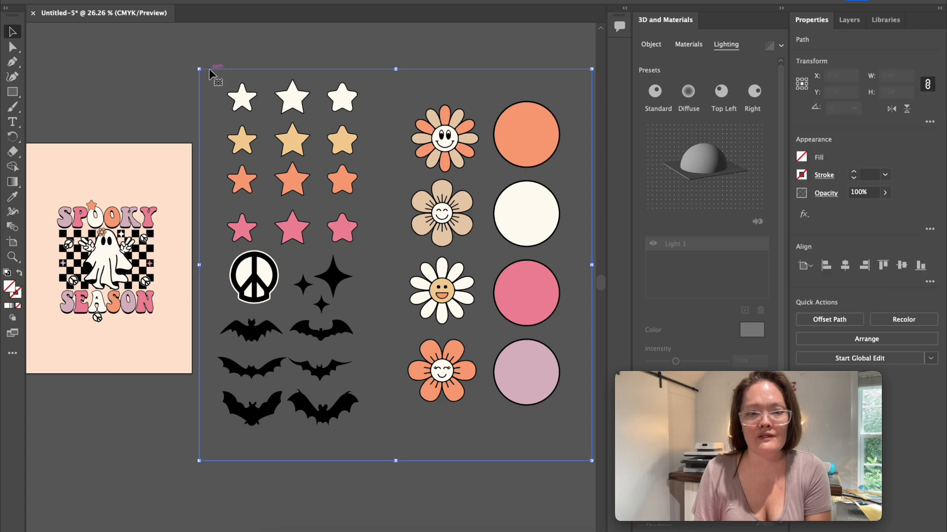
key("Delete")
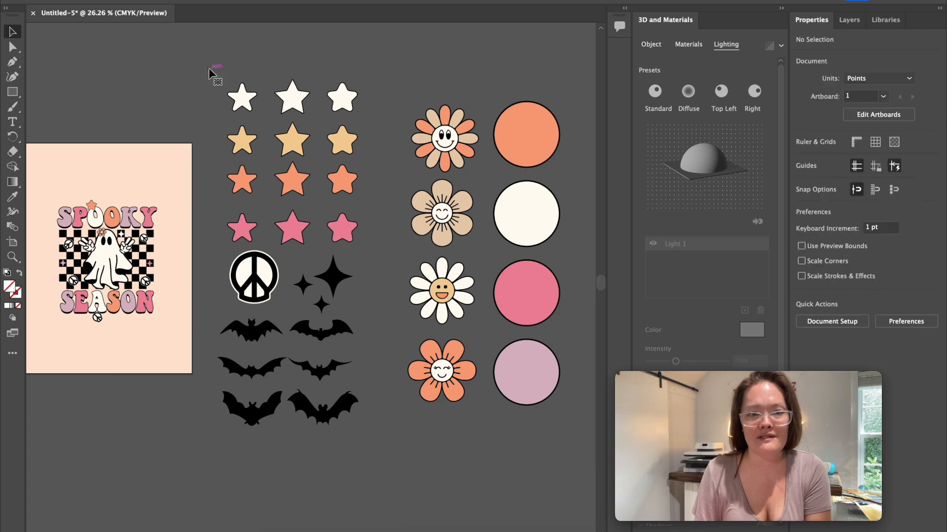
mouse_move(209, 74)
left_mouse_down()
mouse_move(231, 60)
mouse_move(245, 85)
mouse_move(217, 65)
left_mouse_up()
key("Delete")
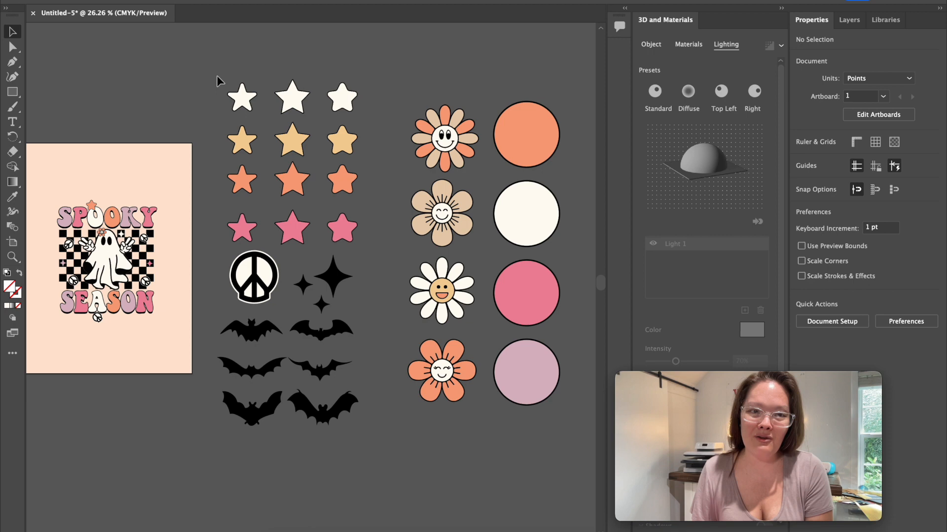
Group the fill and outline pieces of the cream stars so each star is one object.
left_click_drag(218, 77, 251, 115)
key("super+c")
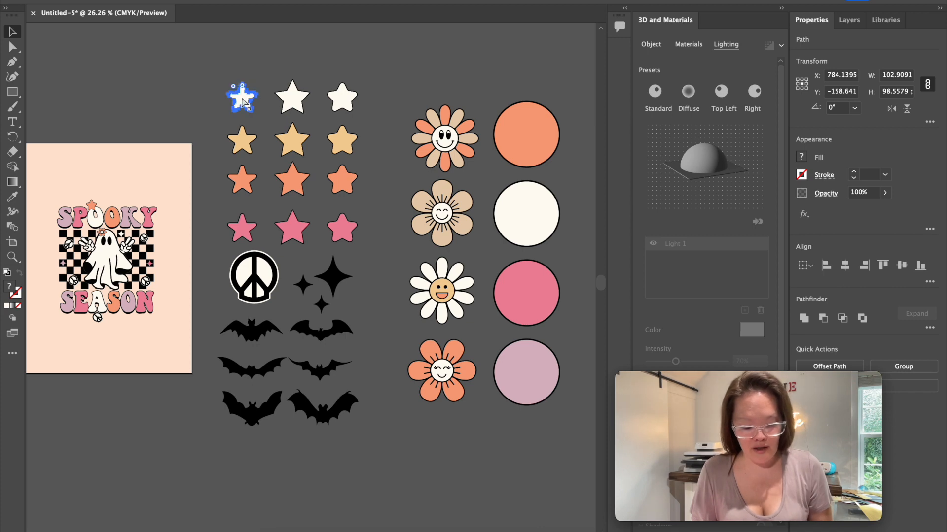
left_click_drag(243, 101, 224, 164)
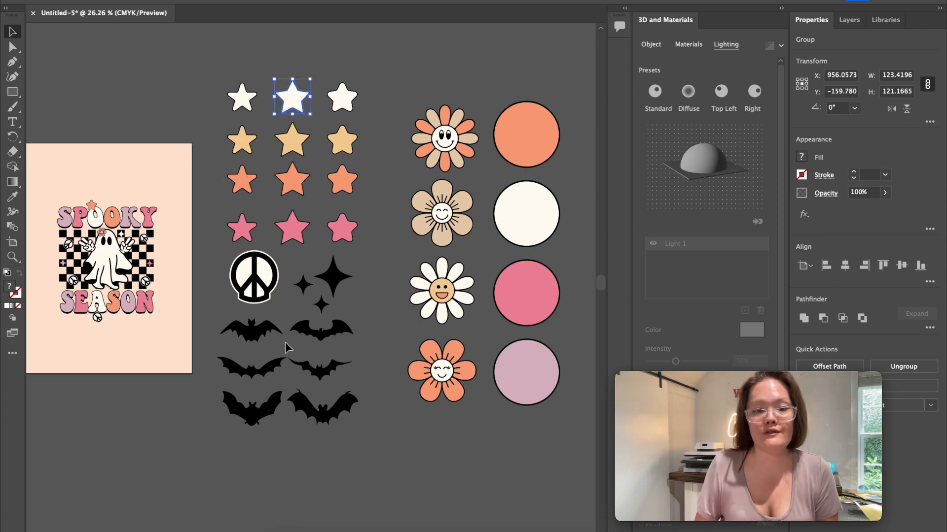
Shift the lower-left bat slightly up and the large sparkle slightly to the right.
left_click(253, 368)
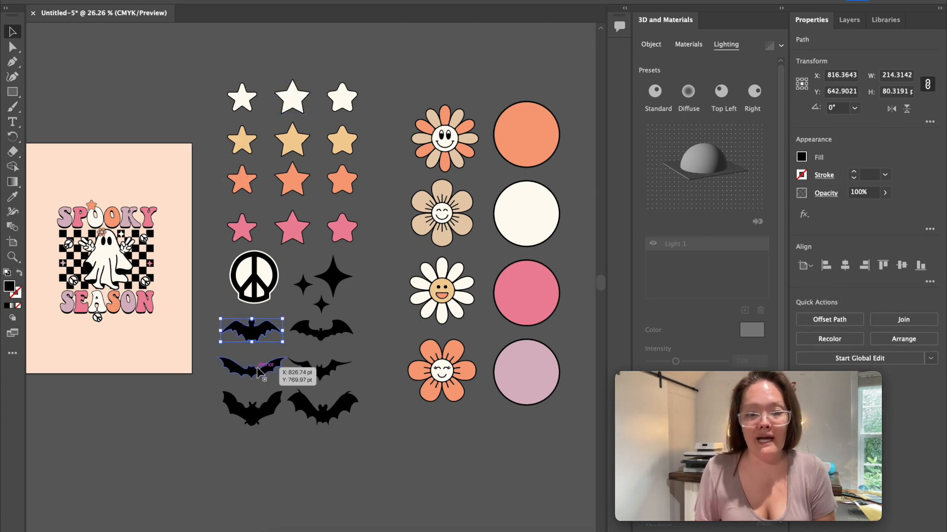
left_click(259, 412)
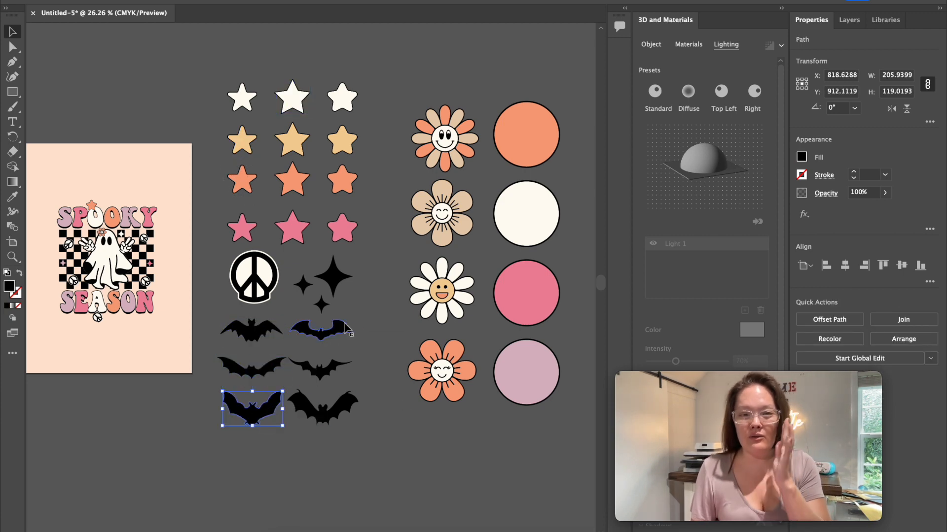
mouse_move(270, 409)
left_mouse_down()
mouse_move(267, 397)
mouse_move(315, 382)
mouse_move(265, 395)
mouse_move(270, 402)
left_mouse_up()
left_click_drag(325, 284, 333, 282)
Group the fill and outline pieces of the middle yellow, orange and pink stars, each as its own group.
left_click_drag(266, 123, 309, 152)
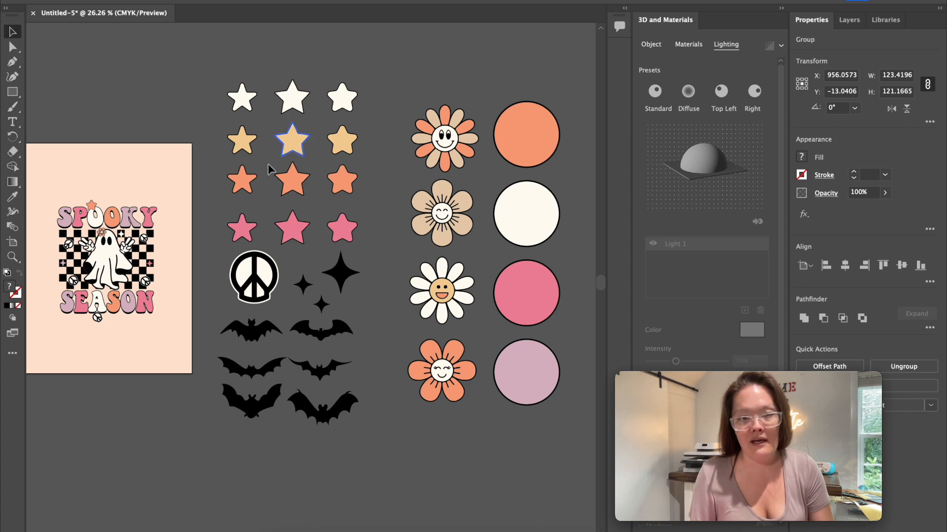
left_click(290, 184)
left_click(291, 226)
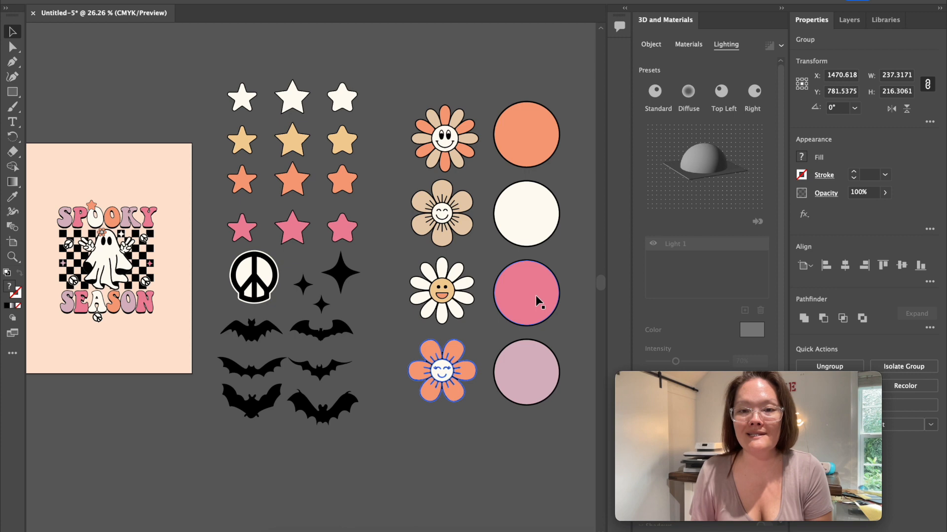
Duplicate the row of three cream stars above the original row and ungroup the copies.
left_click_drag(200, 46, 378, 130)
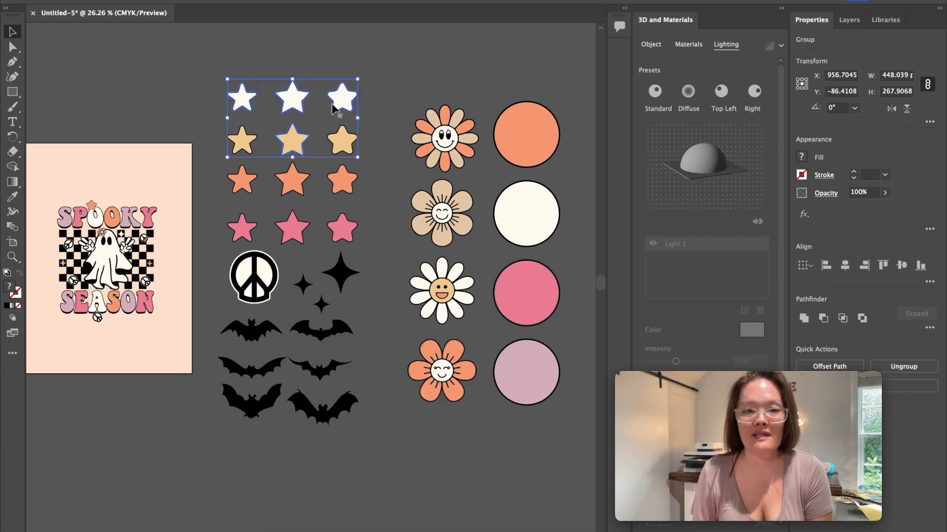
left_click_drag(195, 64, 287, 59)
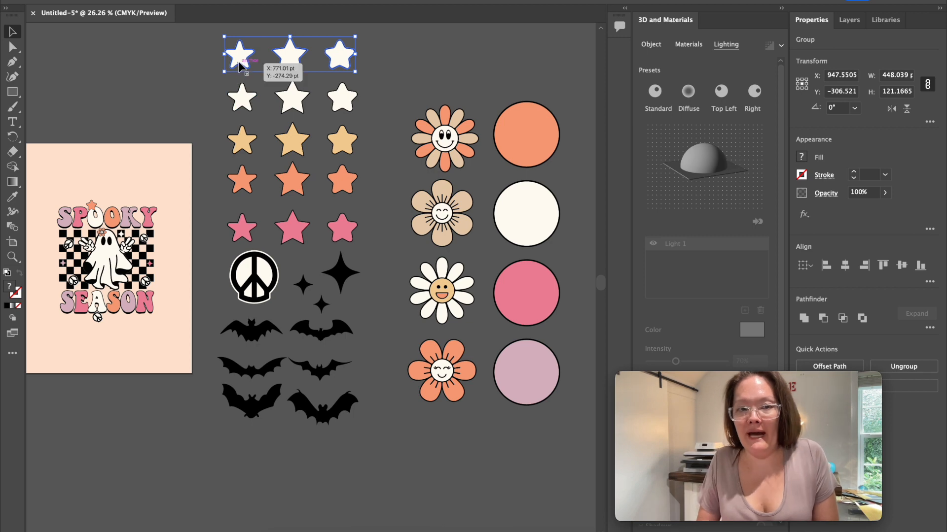
left_click_drag(236, 60, 236, 61)
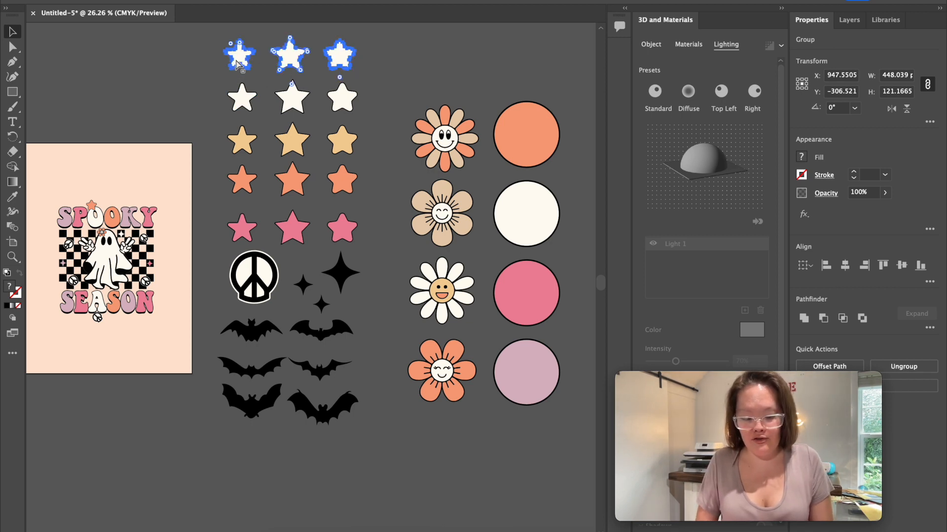
left_click(270, 61)
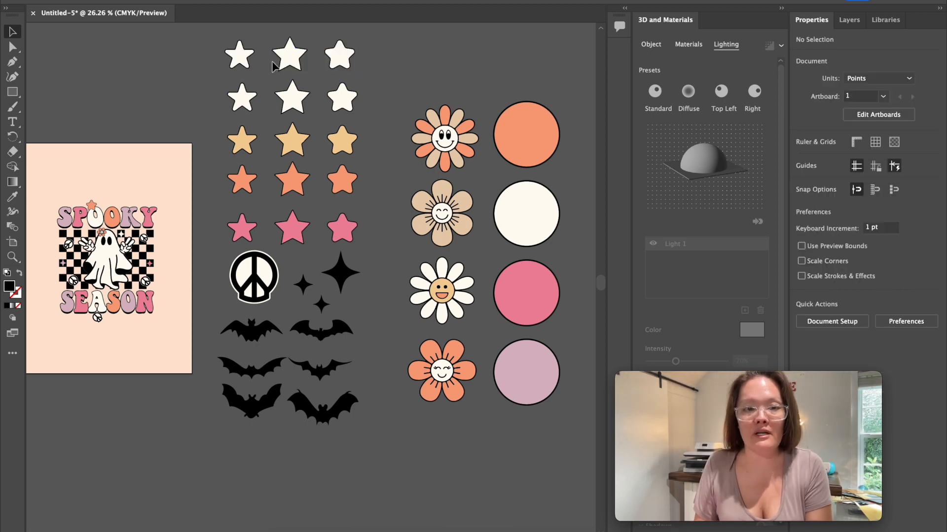
left_click_drag(251, 62, 238, 70)
left_click_drag(295, 63, 354, 80)
key("super+z")
key("super+z")
key("super+z")
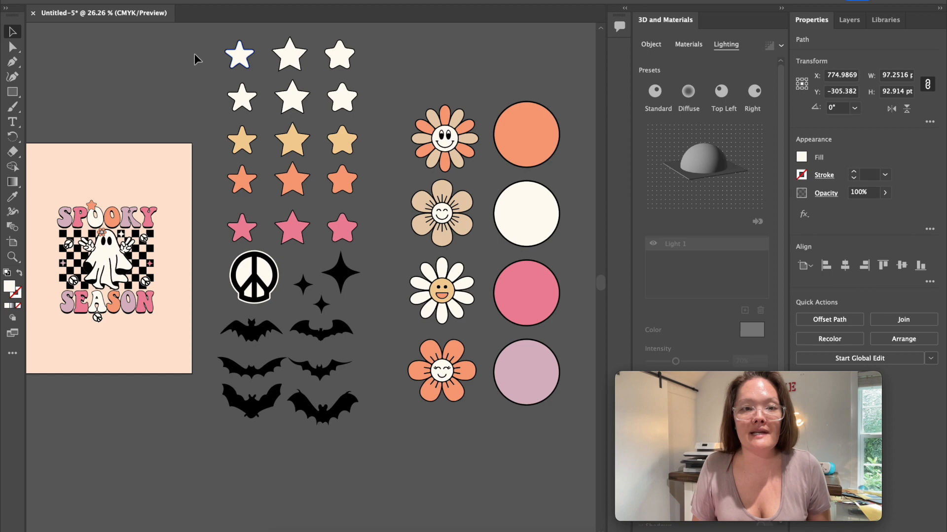
Recolor the fills of the three duplicated stars with the lavender sampled from the lavender circle using the Eyedropper tool.
left_click(290, 53, "shift")
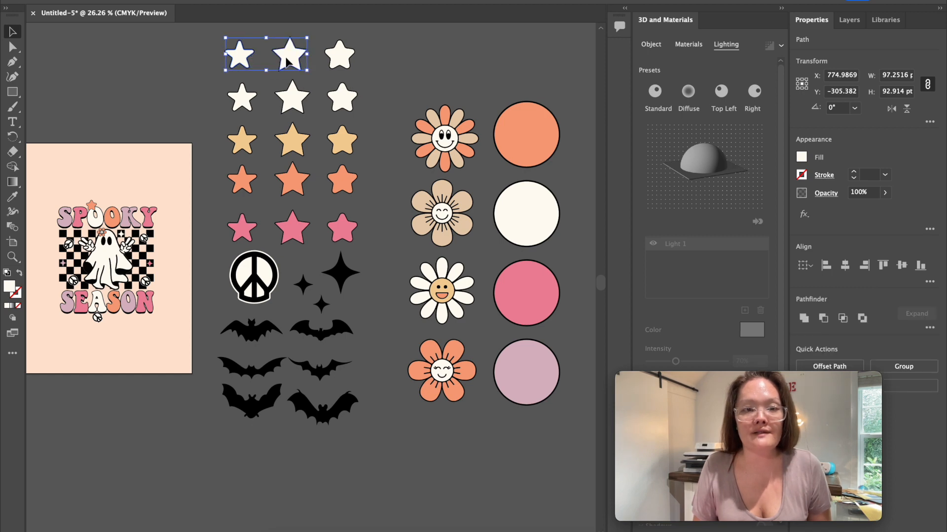
left_click(340, 54, "shift")
left_click(10, 199)
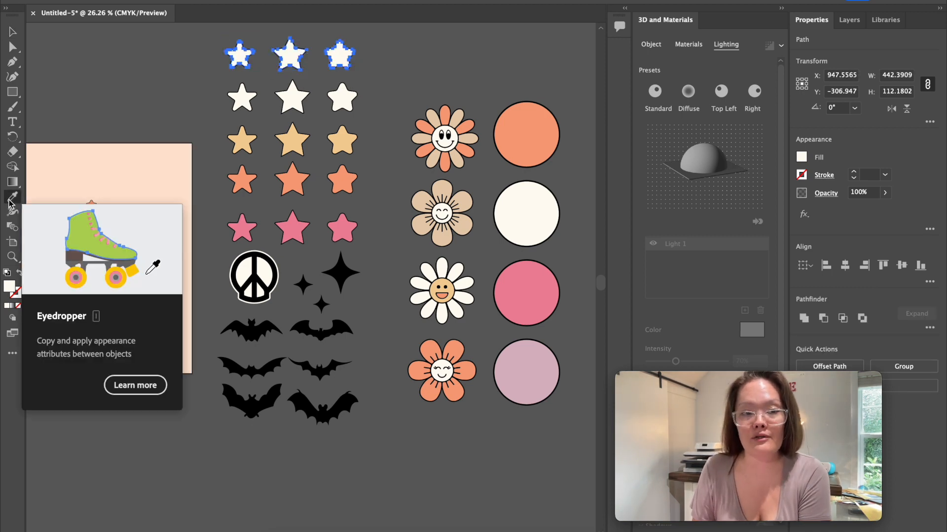
left_click(527, 372)
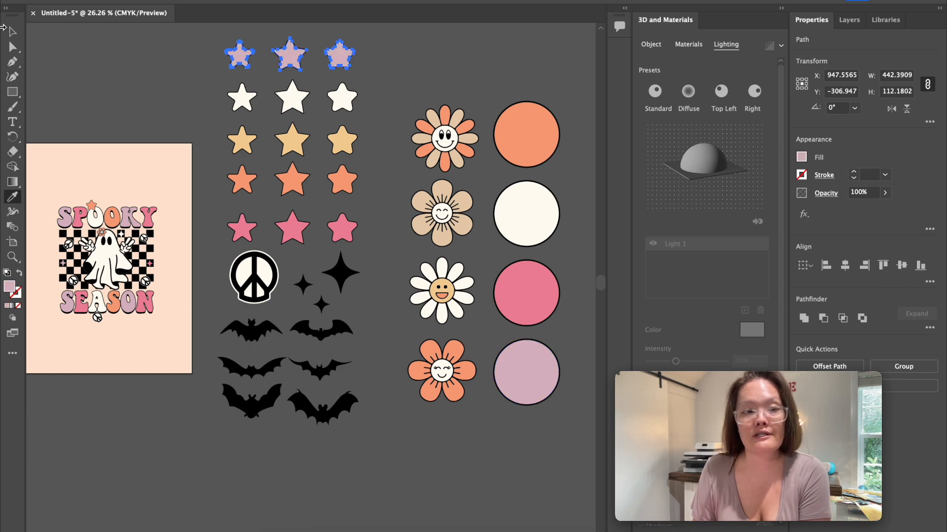
Group the fill and outline pieces of the three lavender stars, each star as its own group.
left_click(12, 32)
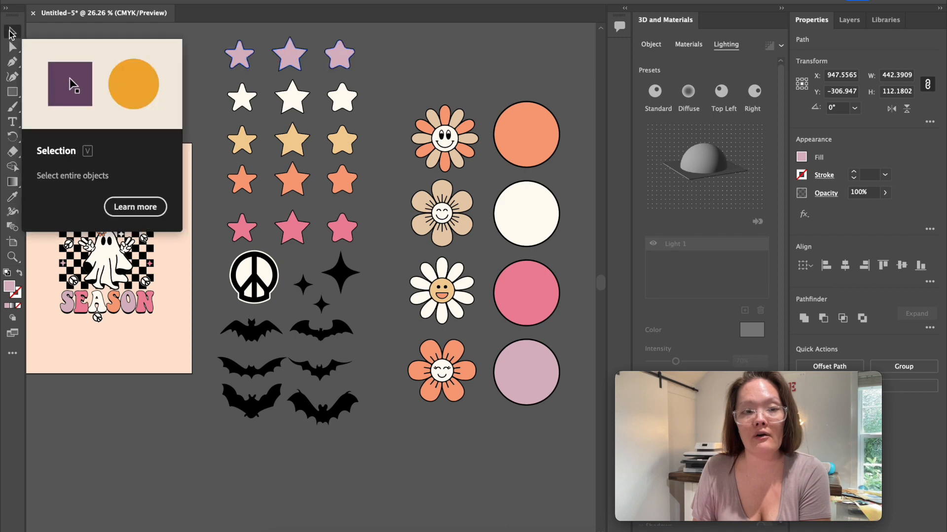
left_click(186, 35)
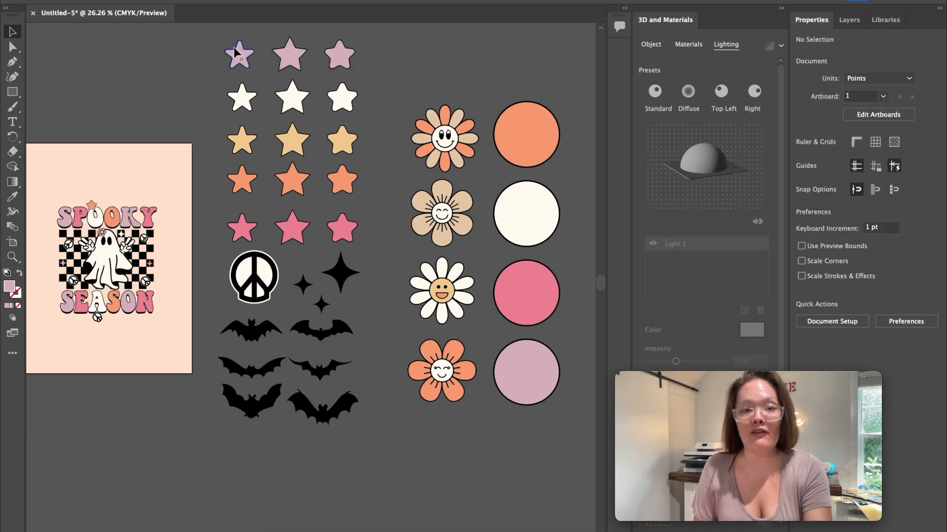
scroll(229, 46, "up", 1)
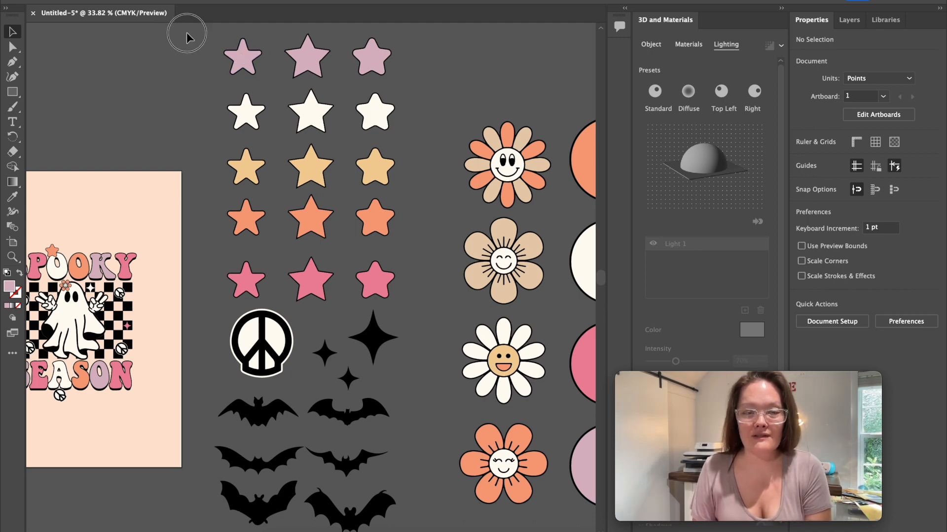
left_click(243, 58)
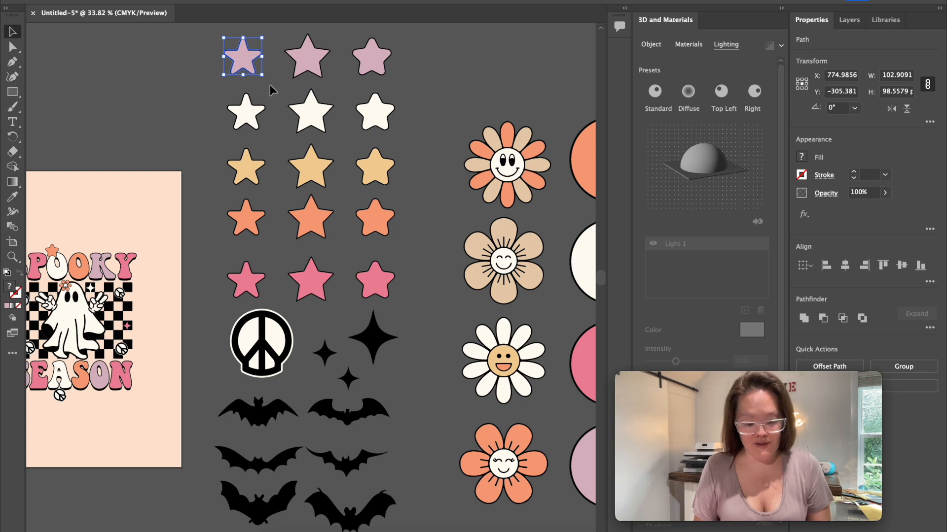
key("super+g")
left_click(286, 38)
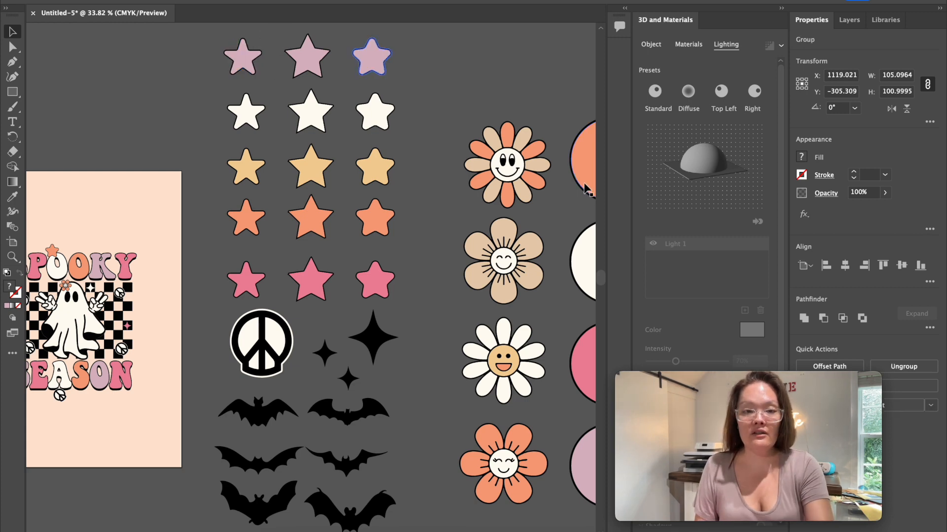
Delete the column of four color reference circles beside the flowers.
scroll(522, 181, "down", 2)
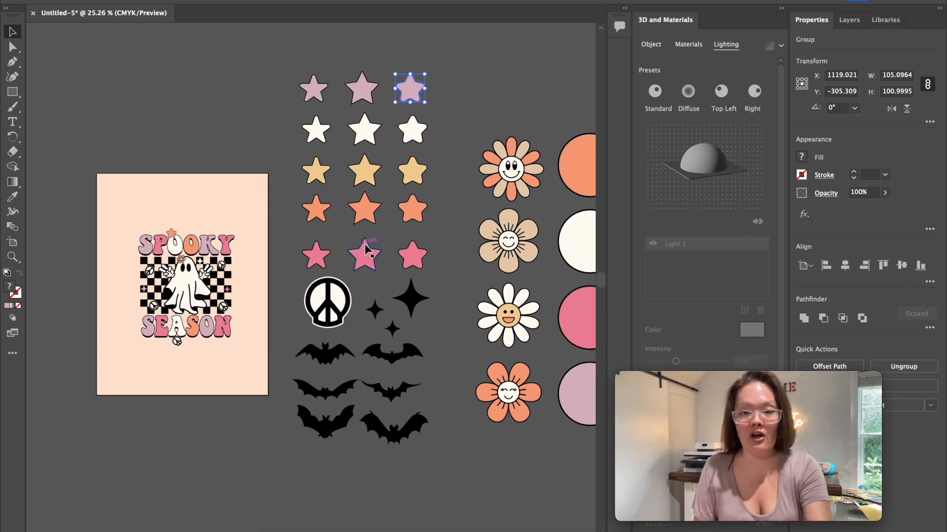
scroll(367, 249, "right", 3)
left_click_drag(522, 86, 565, 483)
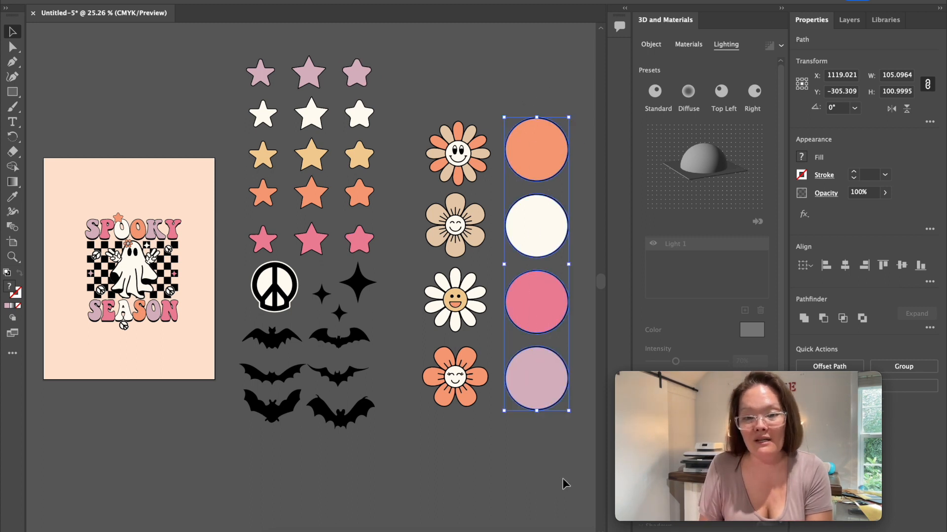
key("Delete")
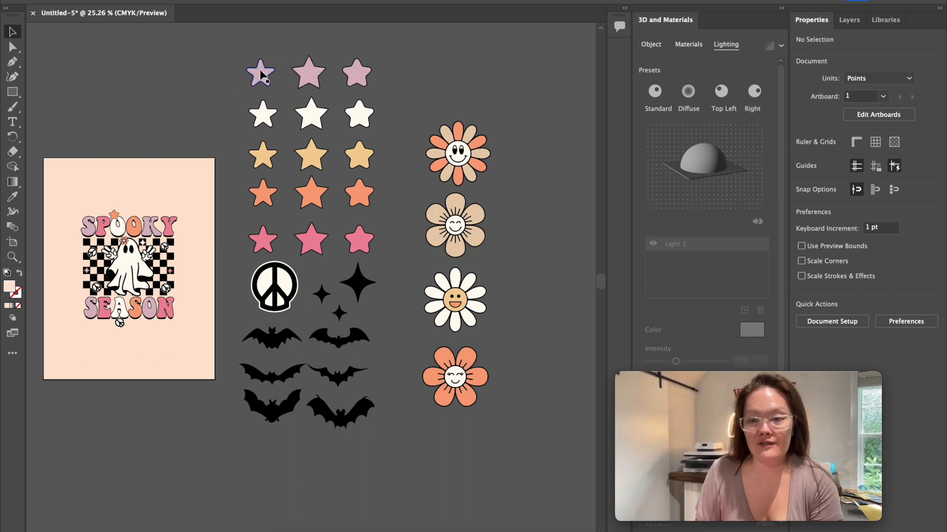
Place a lavender star and a pink star above the lettering and the orange-and-tan daisy over the artboard's lower-right corner.
left_click_drag(260, 74, 188, 193)
left_click_drag(266, 240, 100, 202)
left_click_drag(462, 145, 201, 350)
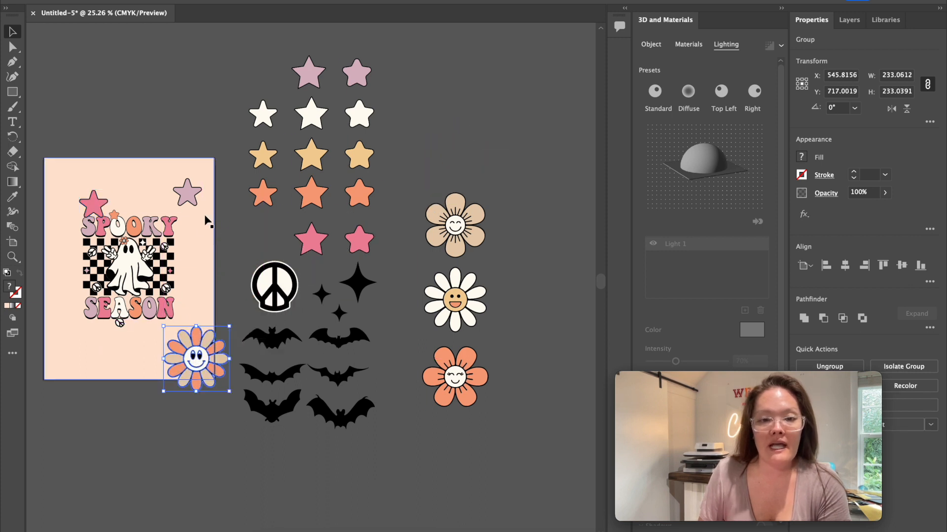
Rotate the orange-and-tan daisy slightly clockwise and adjust its position over the artboard's lower-right corner.
left_click(163, 321, "shift")
left_click_drag(161, 317, 166, 317)
left_click(181, 438)
left_click(201, 383)
left_click_drag(163, 327, 158, 321)
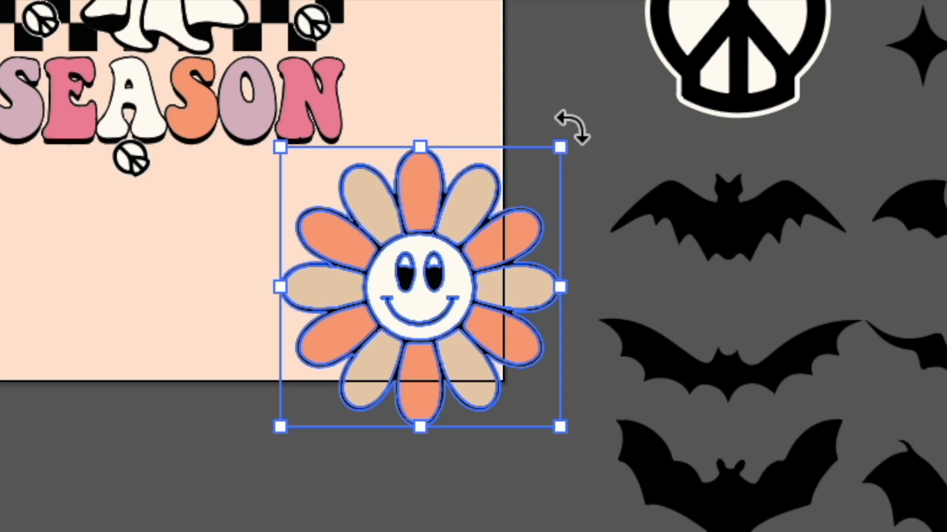
left_click_drag(572, 126, 587, 201)
left_click_drag(478, 297, 497, 302)
left_click_drag(456, 378, 10, 154)
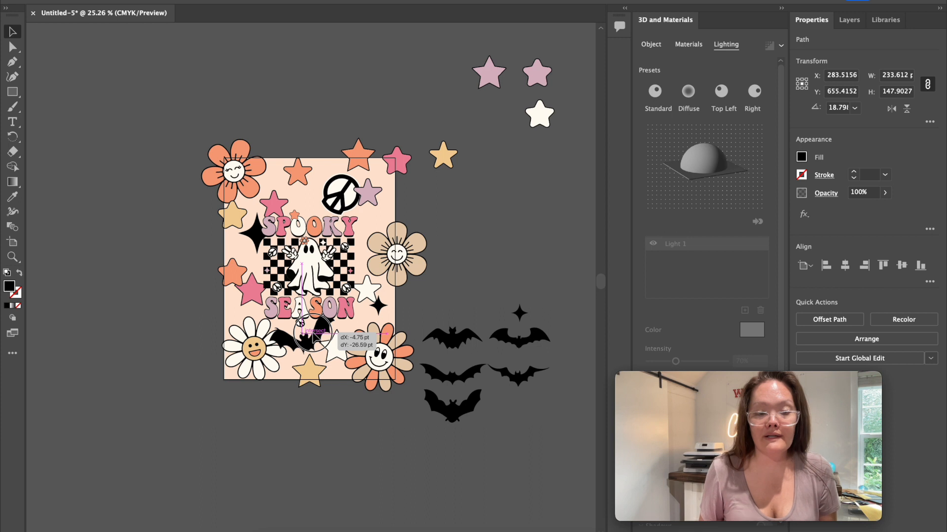
Nudge the tilted bat below the SEASON lettering slightly upward and send it backward three times.
left_click_drag(315, 345, 314, 342)
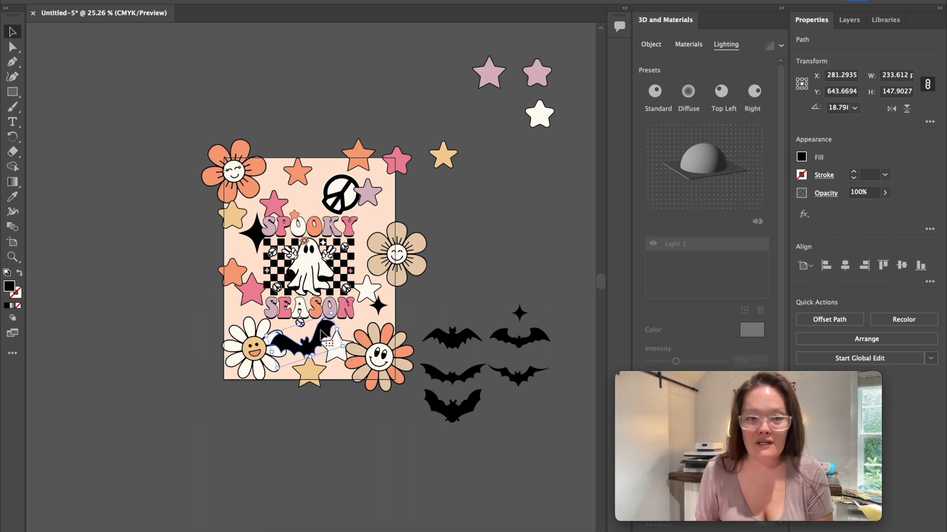
right_click(321, 331)
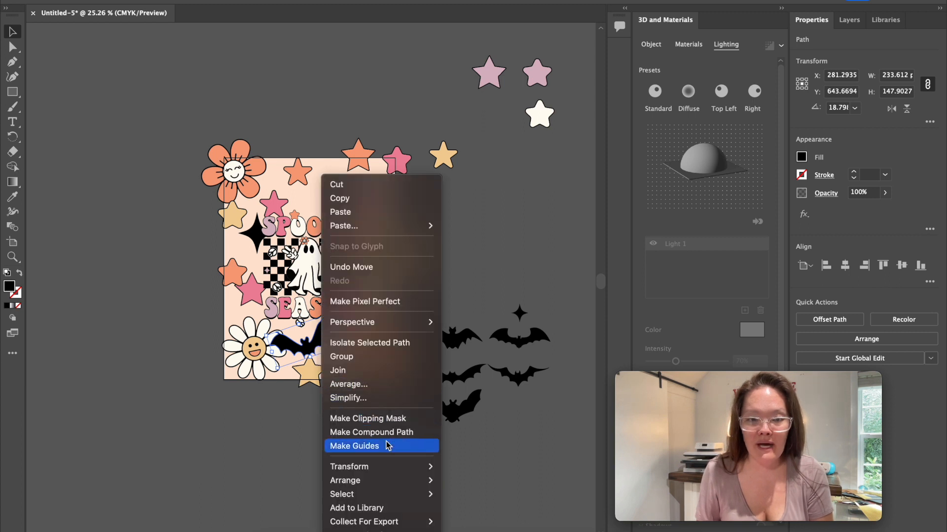
mouse_move(434, 485)
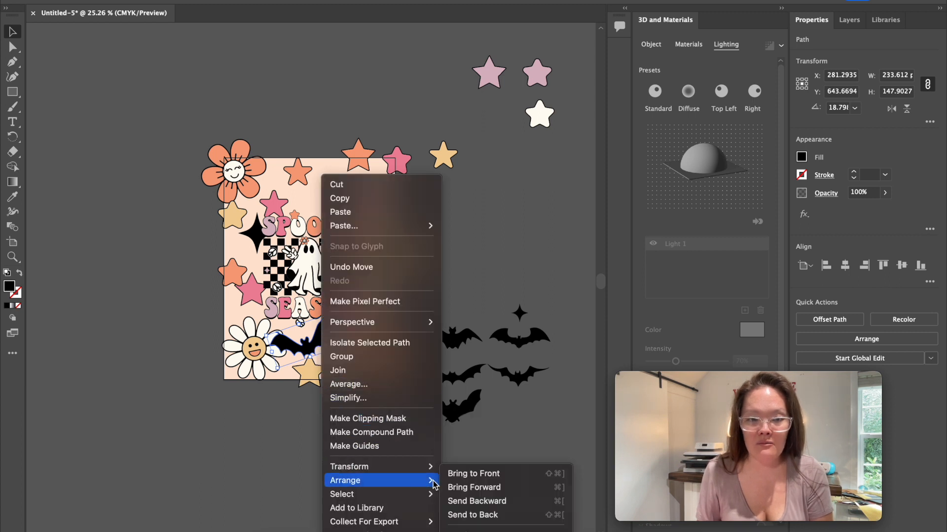
left_click(463, 501)
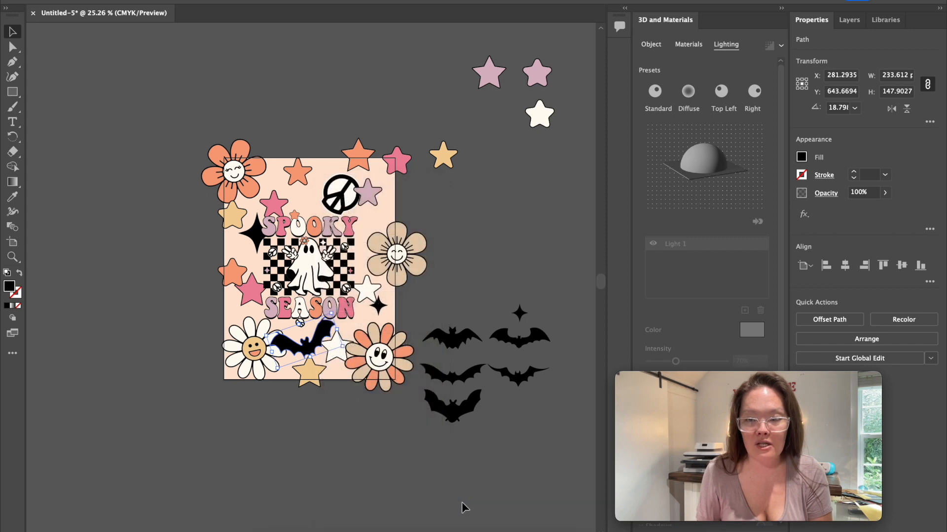
left_click(901, 340)
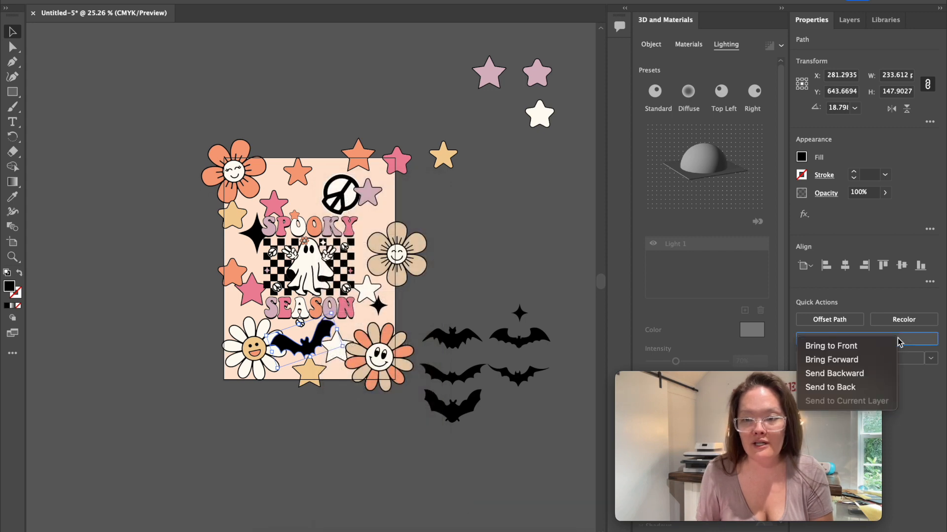
left_click(881, 373)
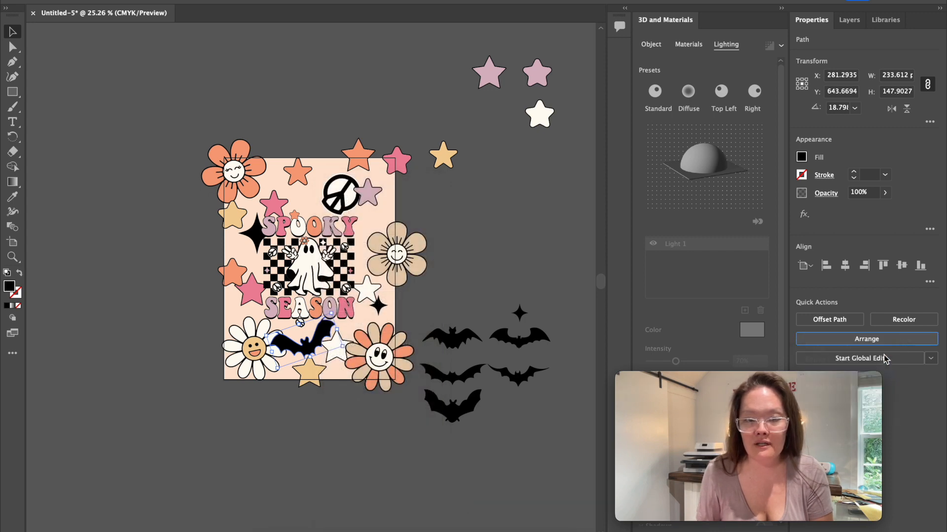
left_click(887, 346)
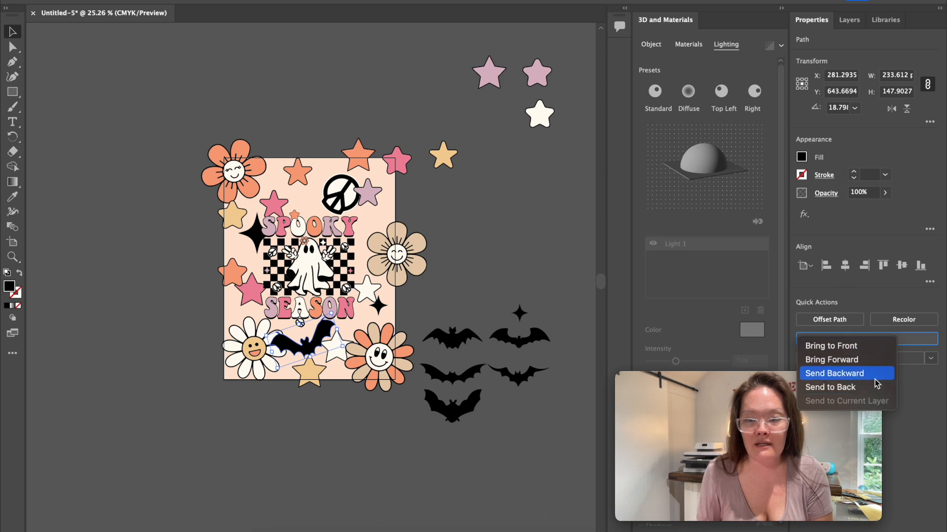
left_click(874, 375)
Bring the white daisy to the front and place another bat over the artboard's right edge above the tan flower.
left_click(249, 363)
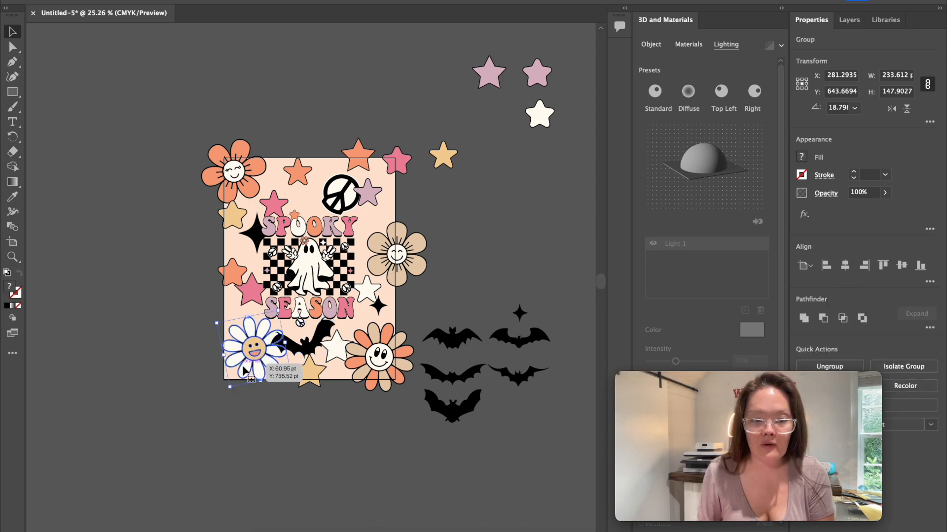
right_click(249, 363)
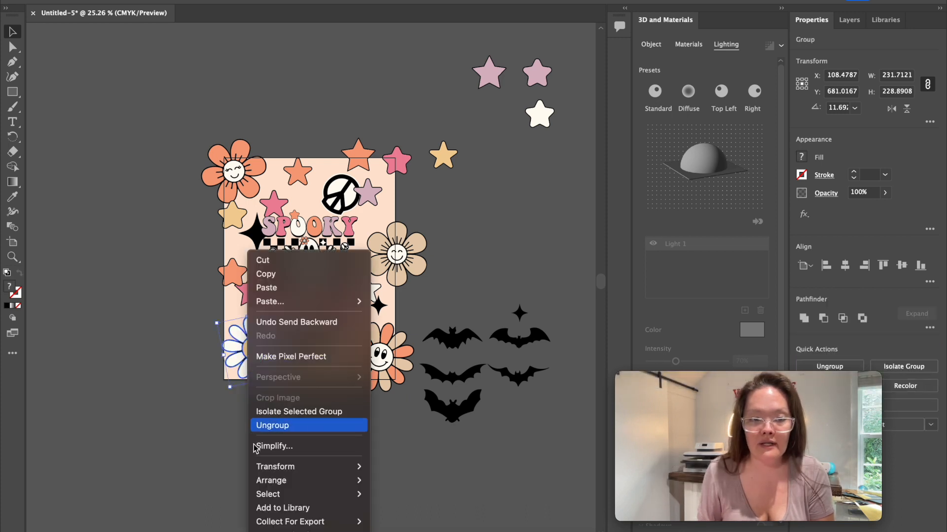
mouse_move(315, 480)
left_click(402, 474)
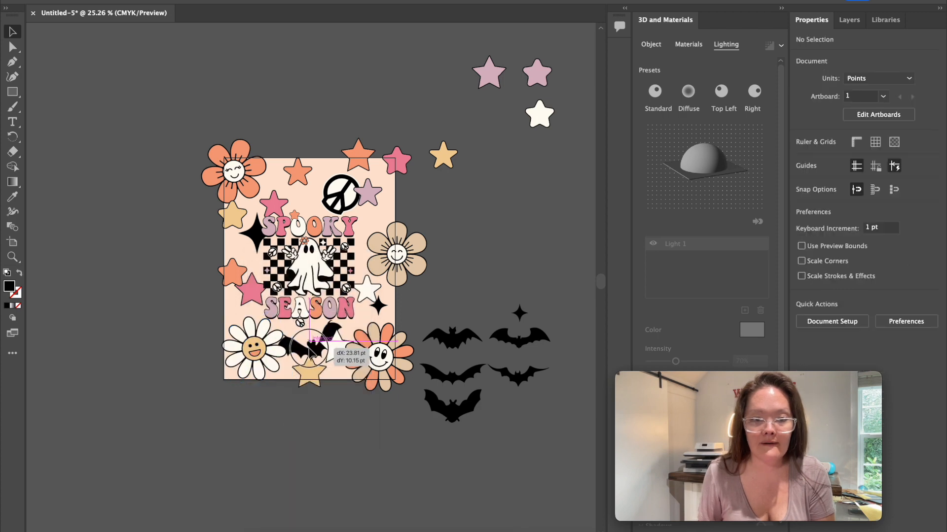
left_click_drag(440, 340, 382, 212)
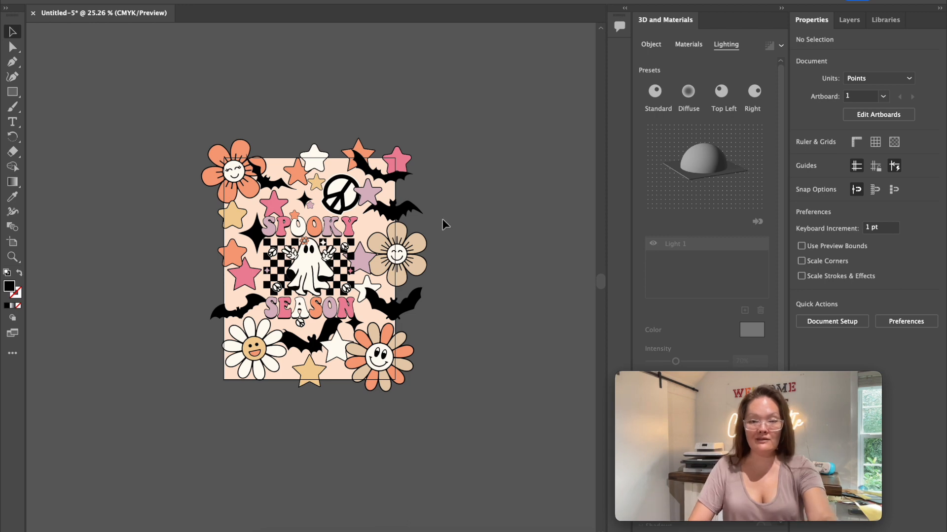
Cut through the overhanging artwork along all four artboard edges using straight Eraser strokes.
scroll(409, 217, "up", 6)
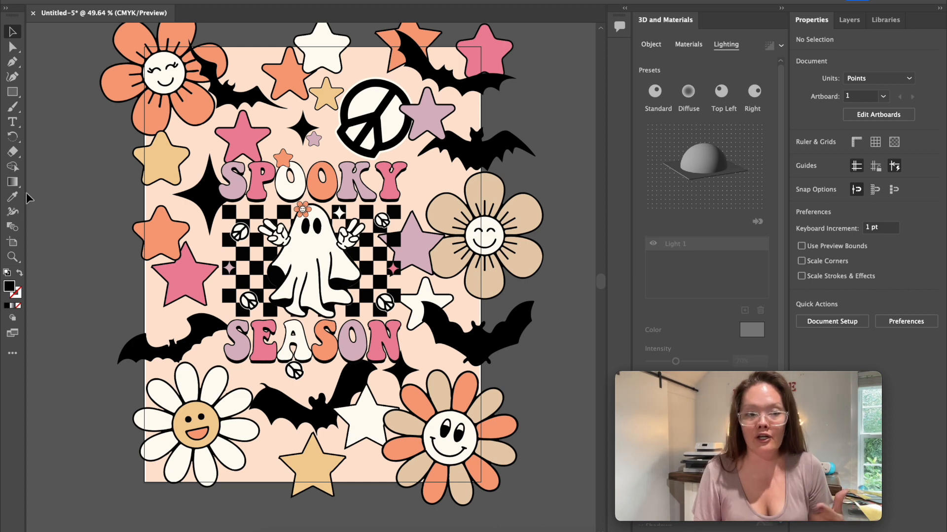
left_click(13, 152)
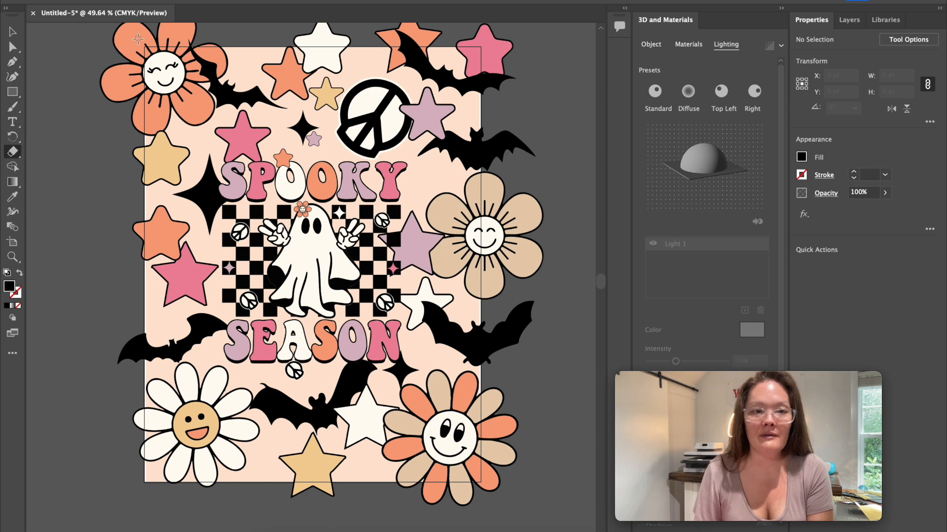
left_click_drag(141, 38, 172, 497)
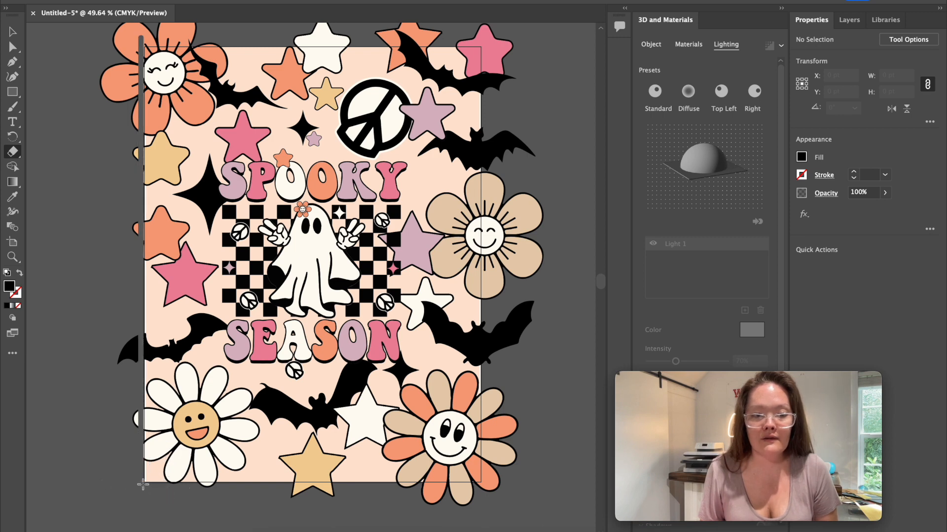
left_click_drag(142, 485, 496, 452)
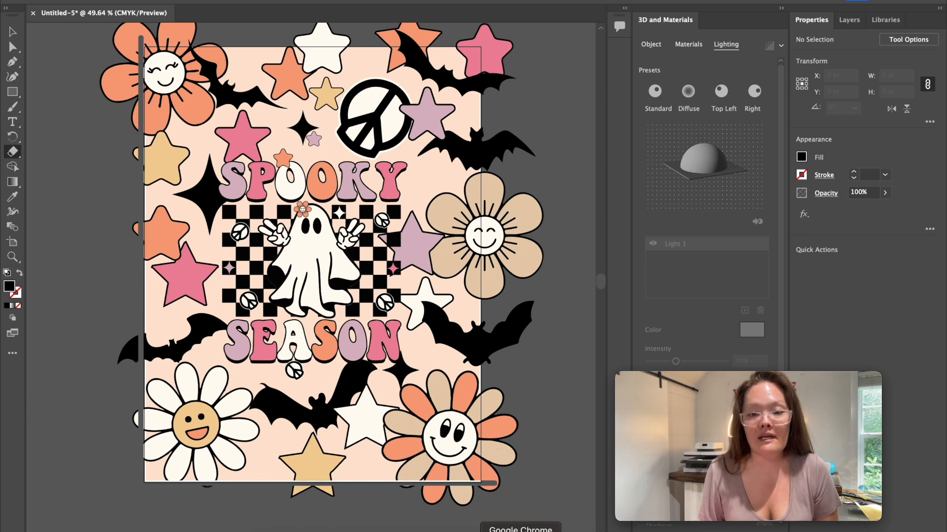
mouse_move(485, 500)
left_mouse_down()
mouse_move(478, 325)
mouse_move(487, 211)
mouse_move(482, 12)
left_mouse_up()
left_click_drag(82, 44, 503, 44)
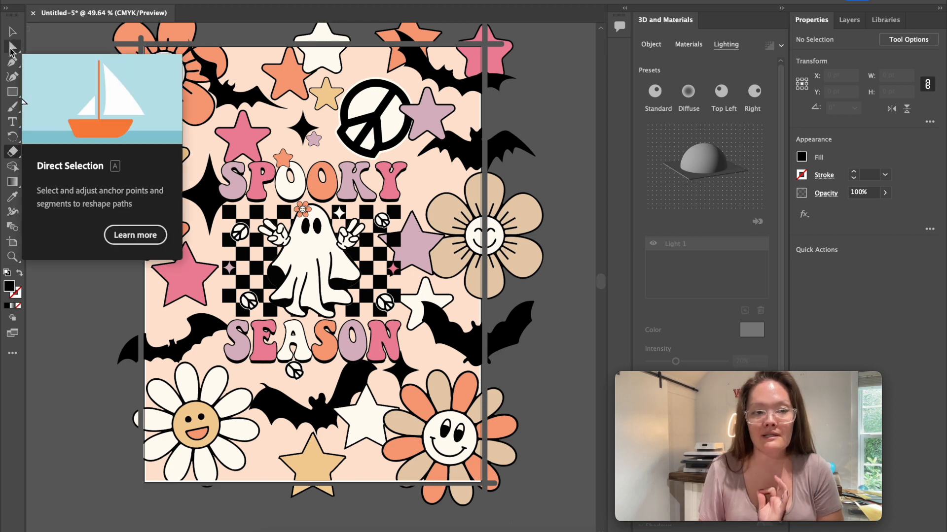
Delete the cut-off artwork pieces outside the artboard using the Direct Selection tool, starting with the left side and top.
left_click(11, 49)
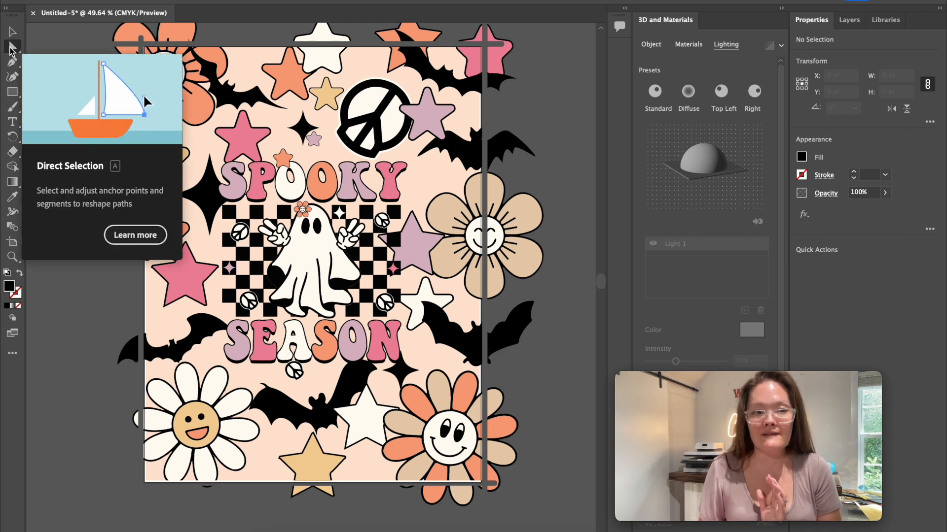
left_click_drag(69, 34, 135, 385)
scroll(96, 270, "up", 3)
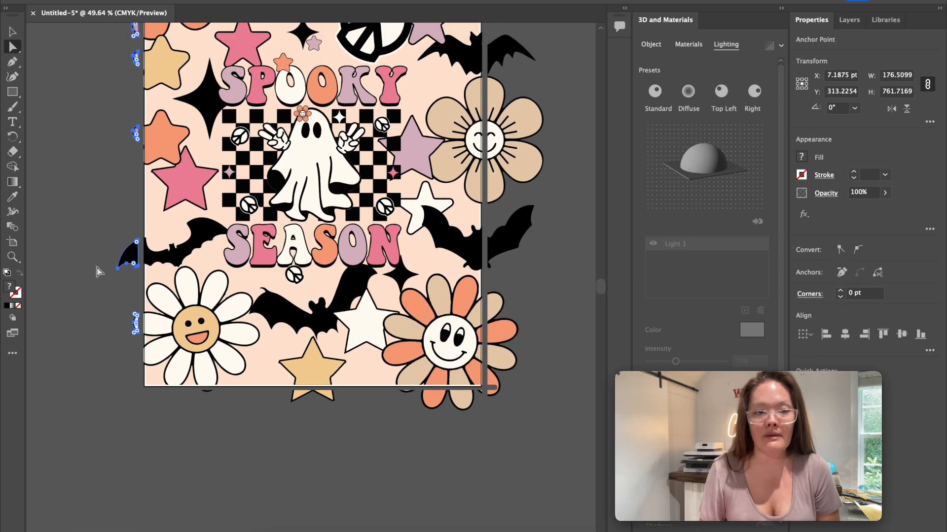
scroll(96, 270, "up", 5)
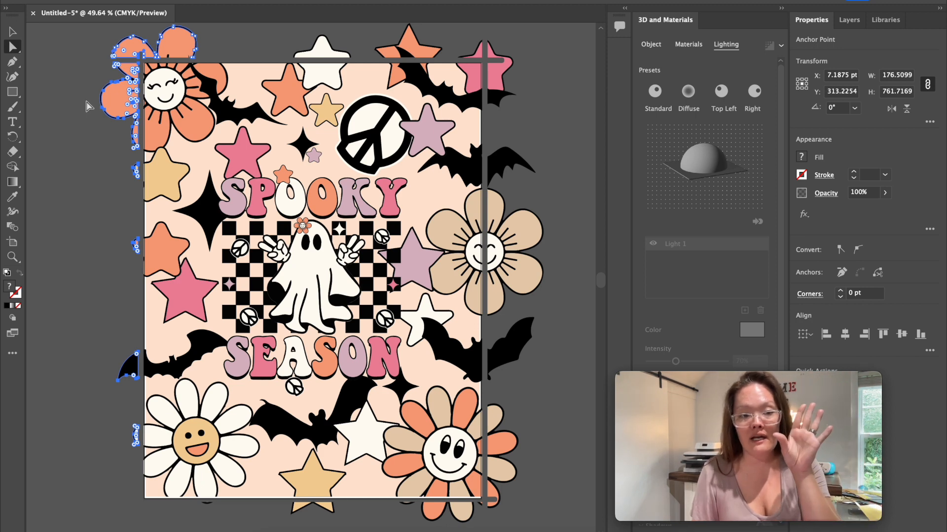
key("Delete")
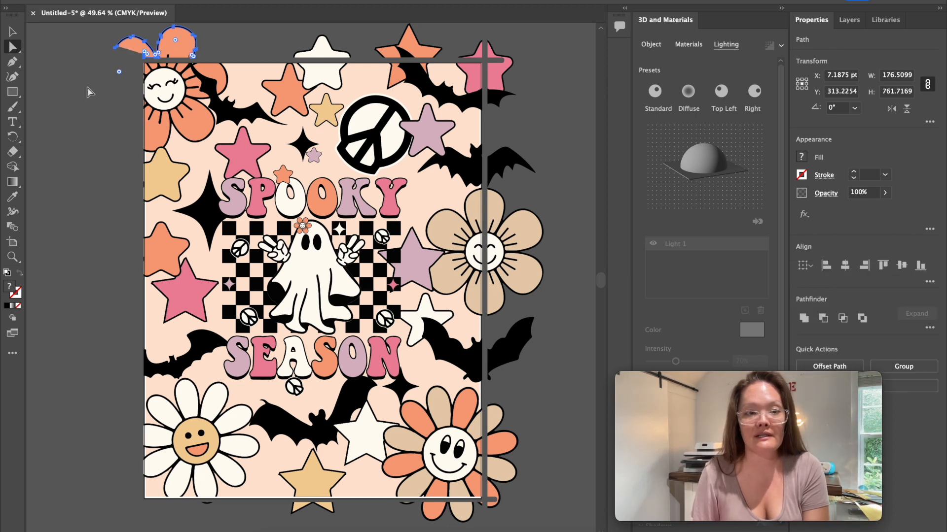
left_click_drag(88, 30, 132, 99)
key("Delete")
left_click_drag(108, 25, 535, 64)
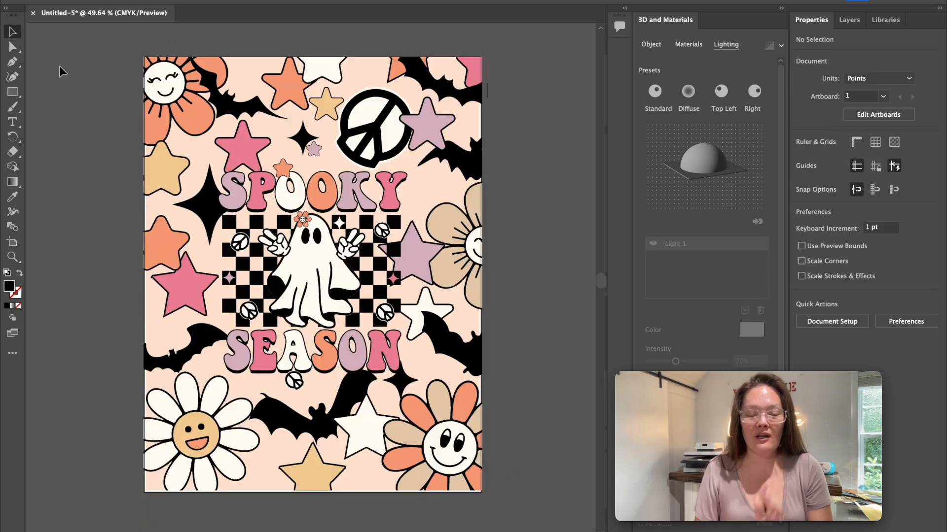
Select all the artwork on the artboard and group it.
left_click_drag(81, 37, 534, 529)
right_click(365, 289)
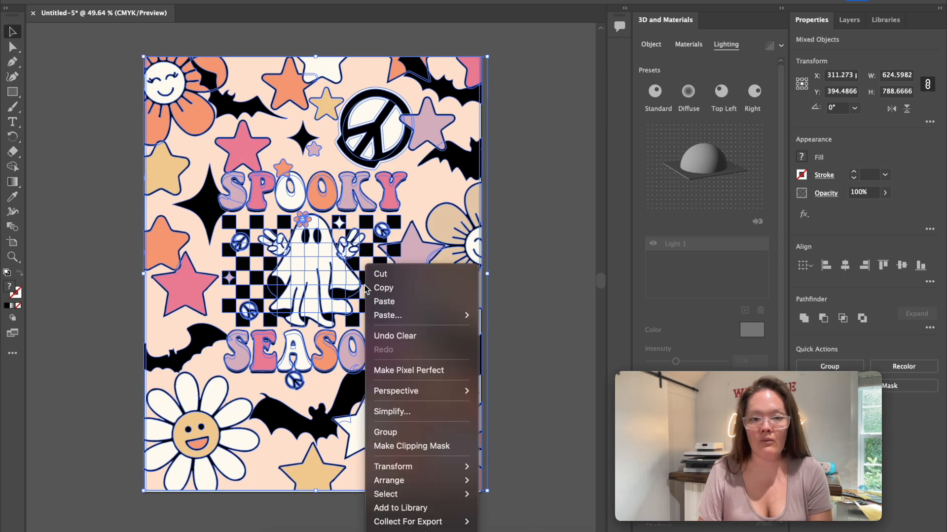
left_click(427, 434)
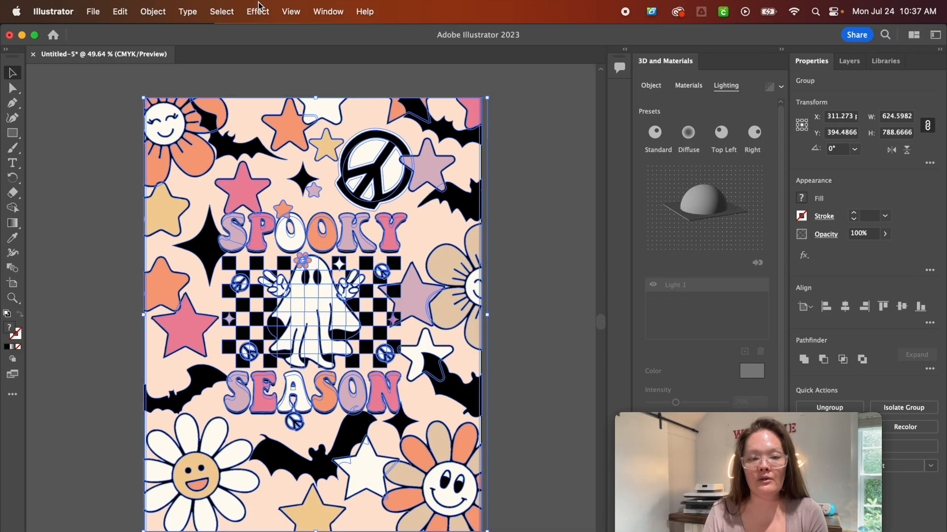
Try to apply the 3D Inflate effect to the whole grouped design and dismiss the warnings.
left_click(258, 11)
mouse_move(350, 103)
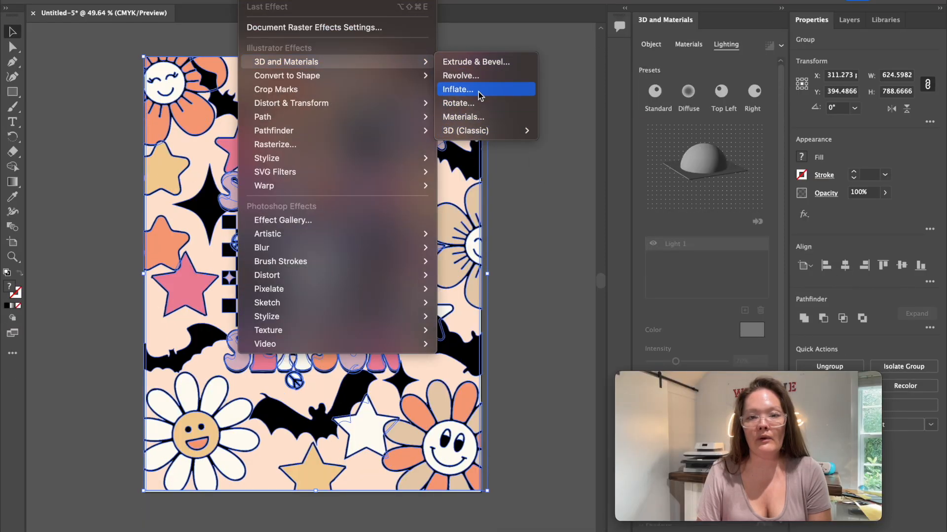
key("Escape")
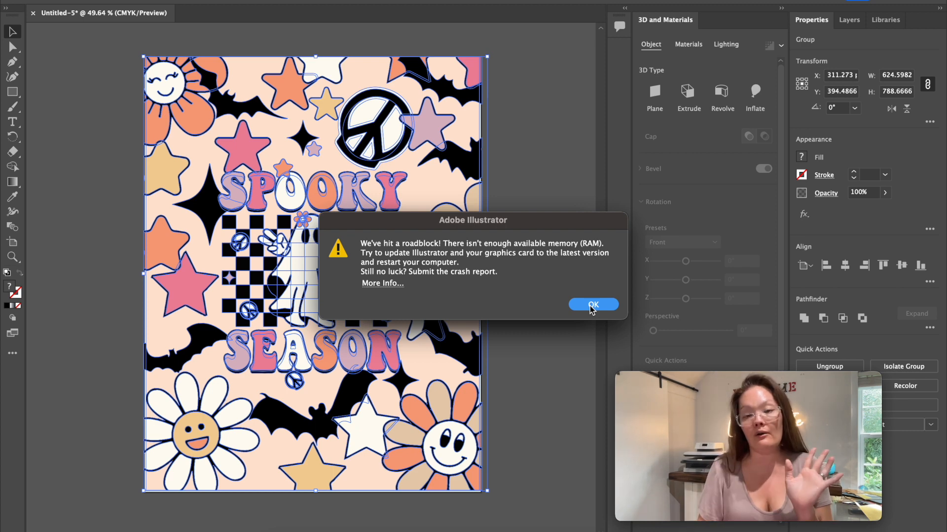
left_click(593, 305)
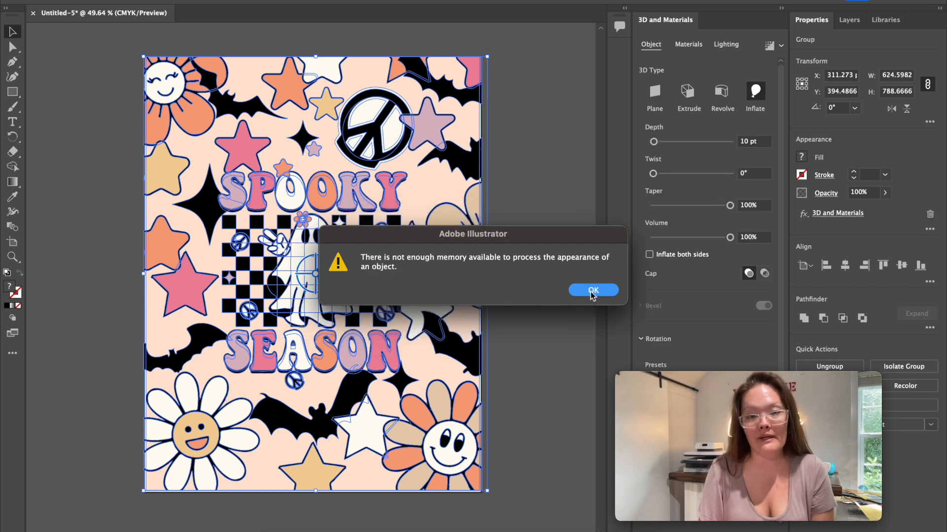
left_click(599, 292)
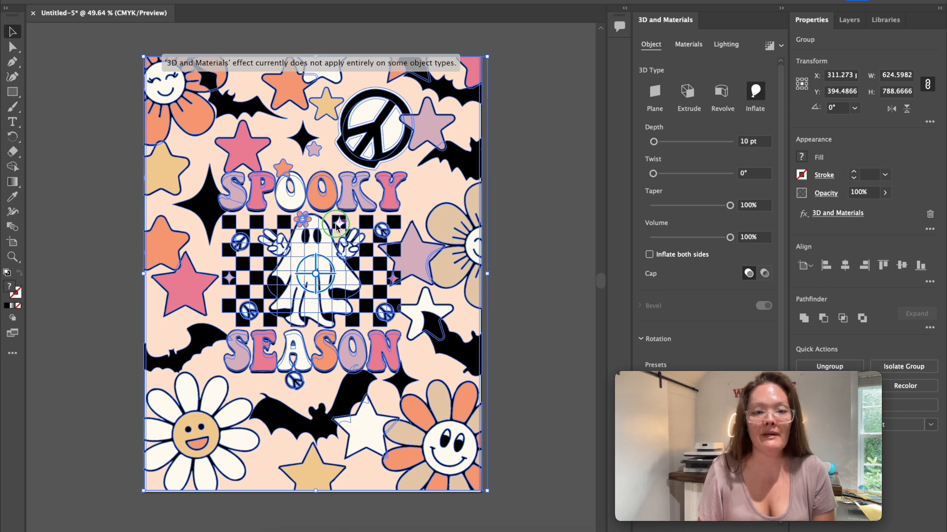
Ungroup the full design and move the central "Spooky Season" ghost group off the artboard, past its right edge.
right_click(336, 227)
left_click(360, 404)
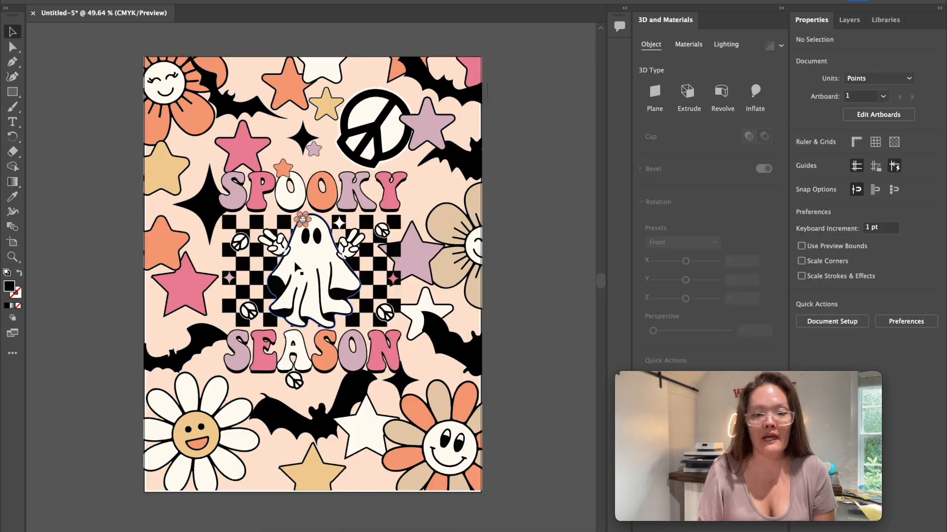
left_click_drag(295, 265, 569, 266)
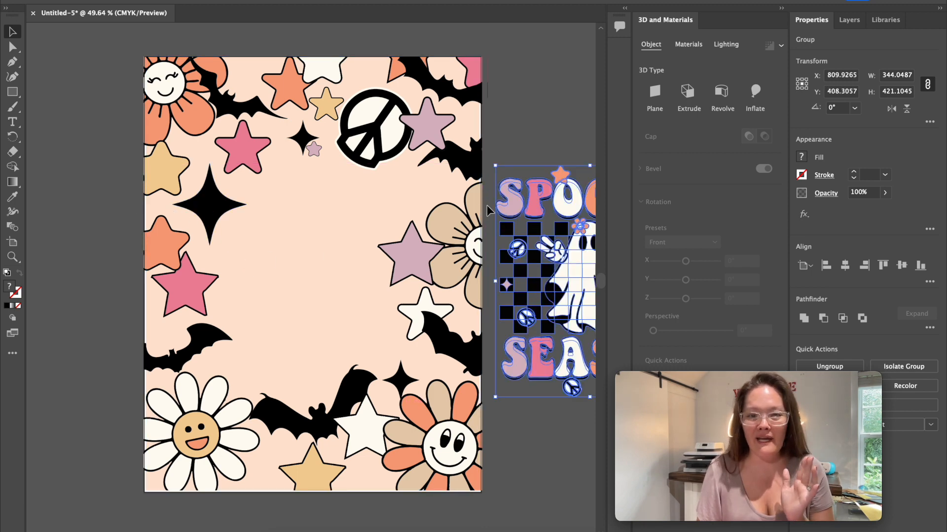
left_click_drag(566, 242, 580, 239)
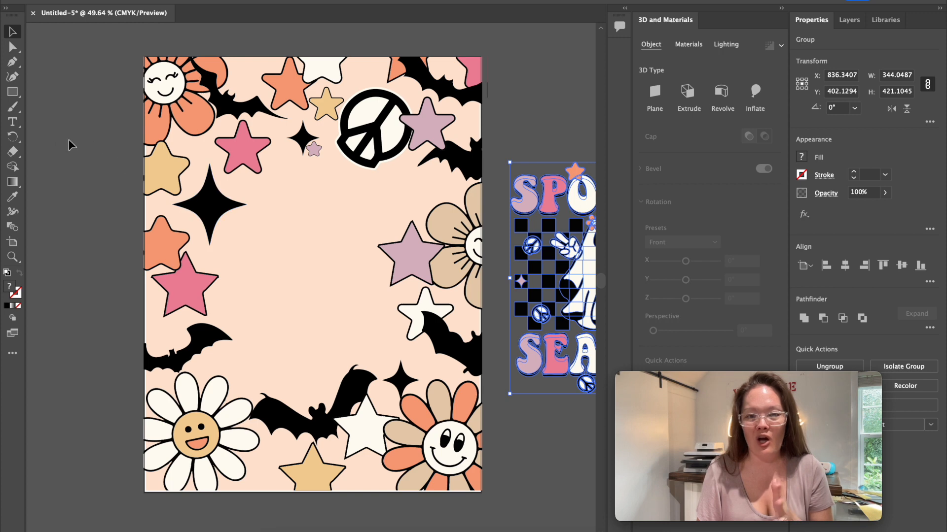
Delete the leftover sliver of artwork outside the artboard's right edge using the Direct Selection tool, and deselect everything.
left_click(13, 46)
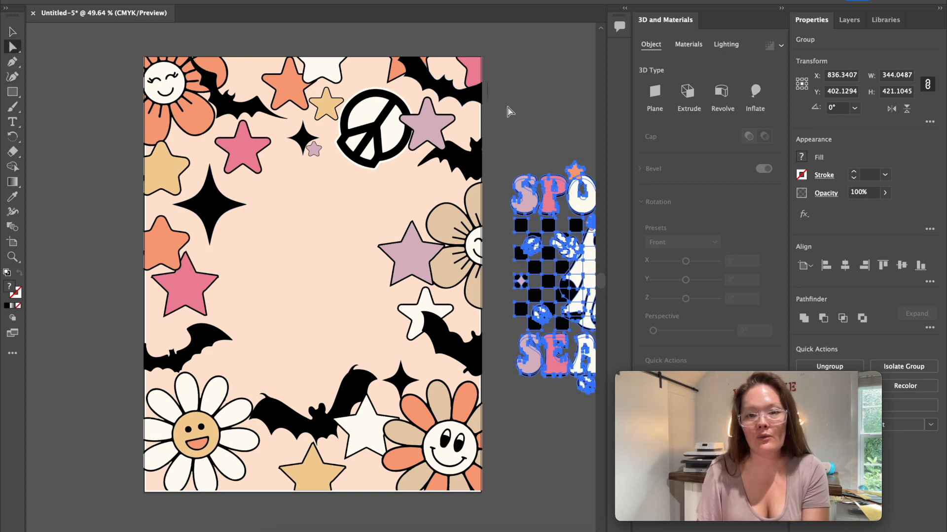
left_click(485, 56)
key("v")
left_click(104, 34)
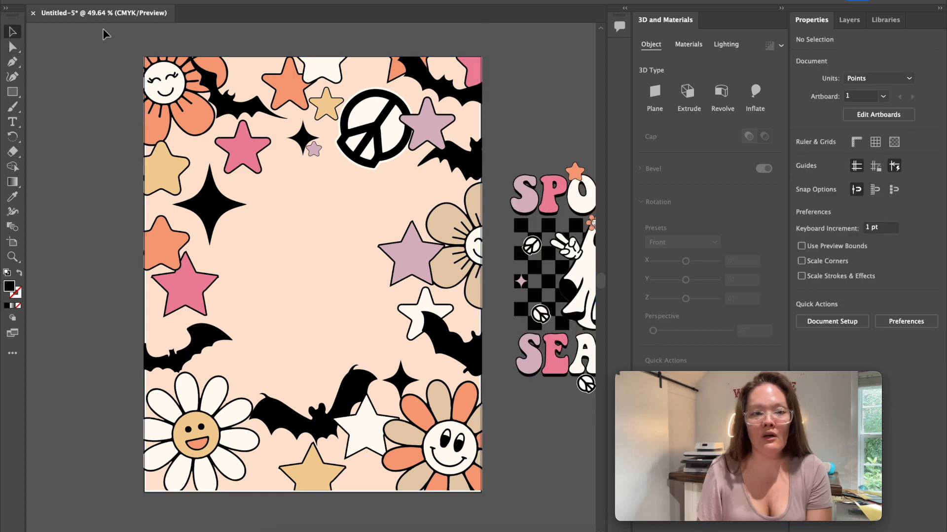
Select the background and all the surrounding stars, bats, flowers and peace sign on the artboard and group them.
left_click_drag(104, 35, 491, 521)
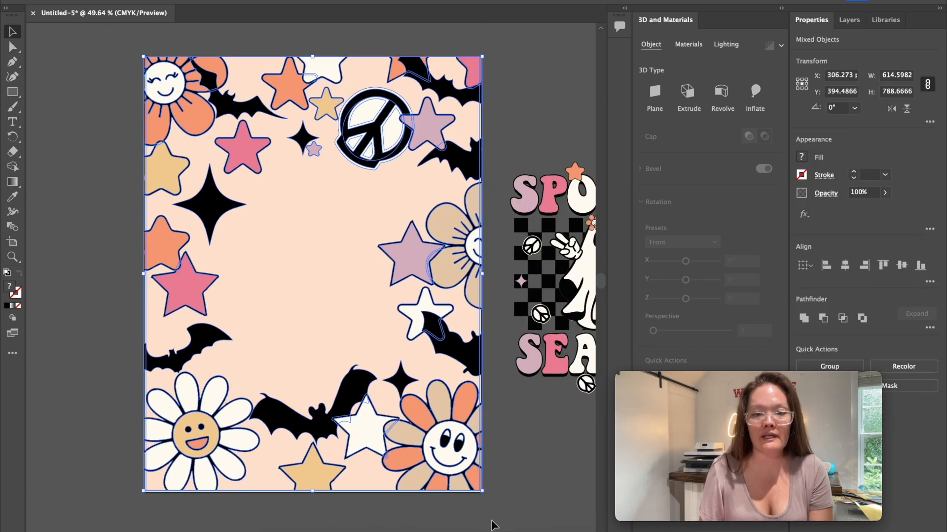
right_click(273, 274)
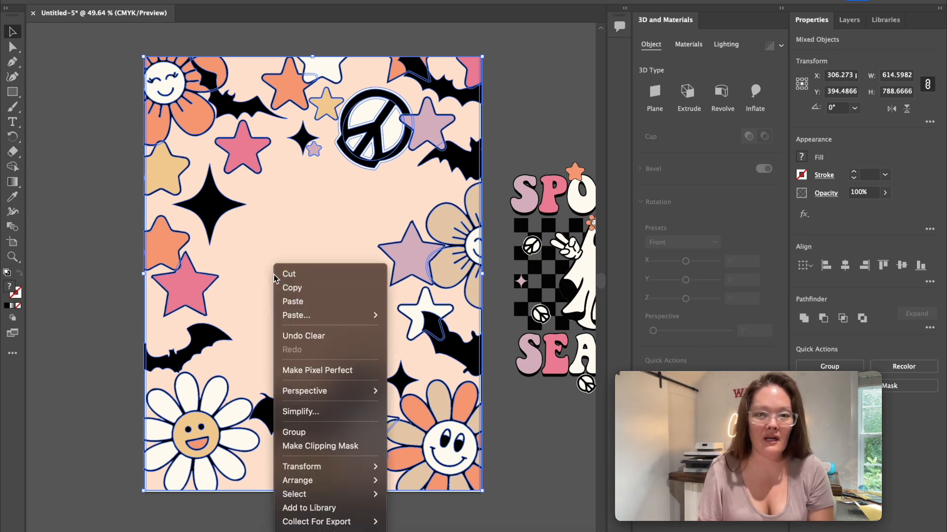
left_click(296, 432)
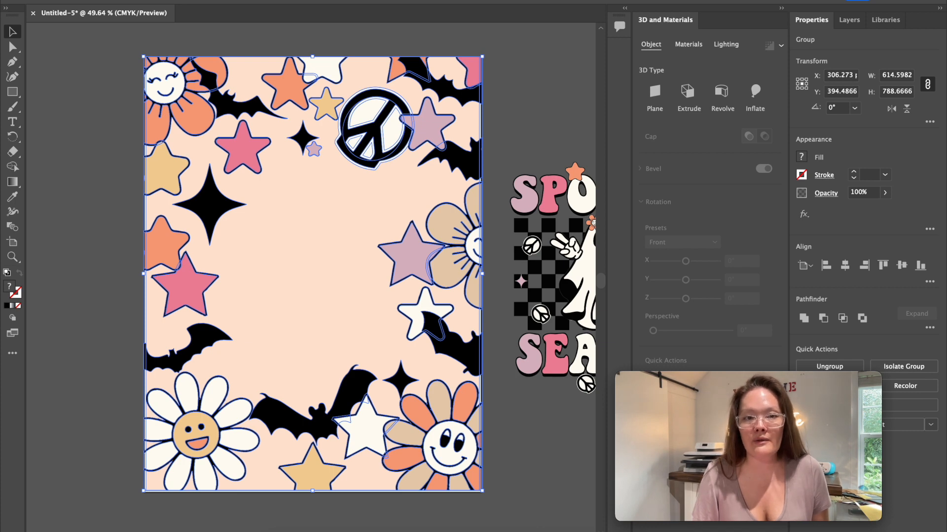
Apply the 3D Inflate effect to the selected peach background and surrounding artwork, and deselect it.
left_click(255, 1)
mouse_move(330, 64)
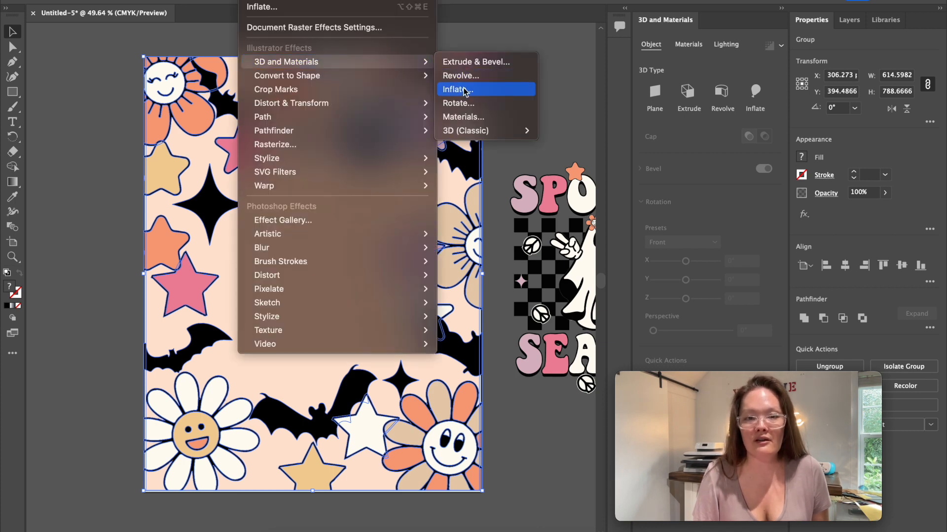
left_click(255, 0)
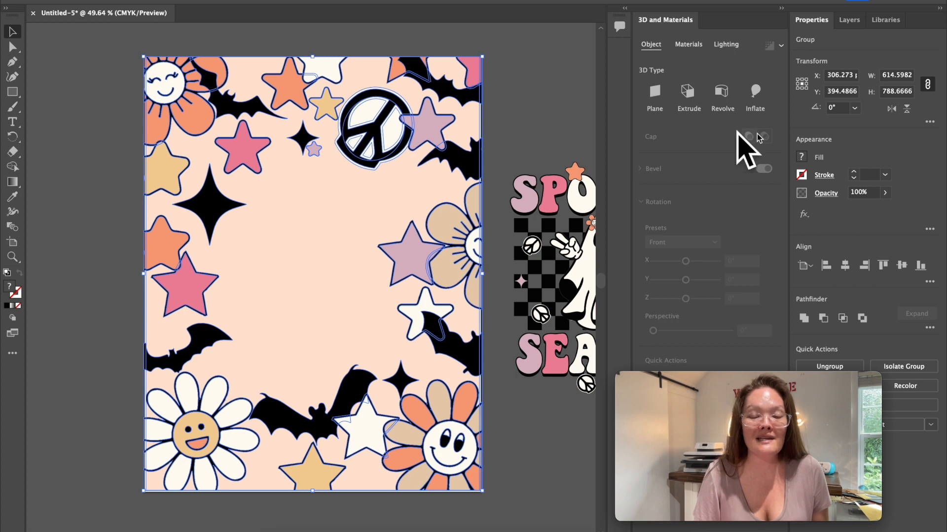
left_click(758, 96)
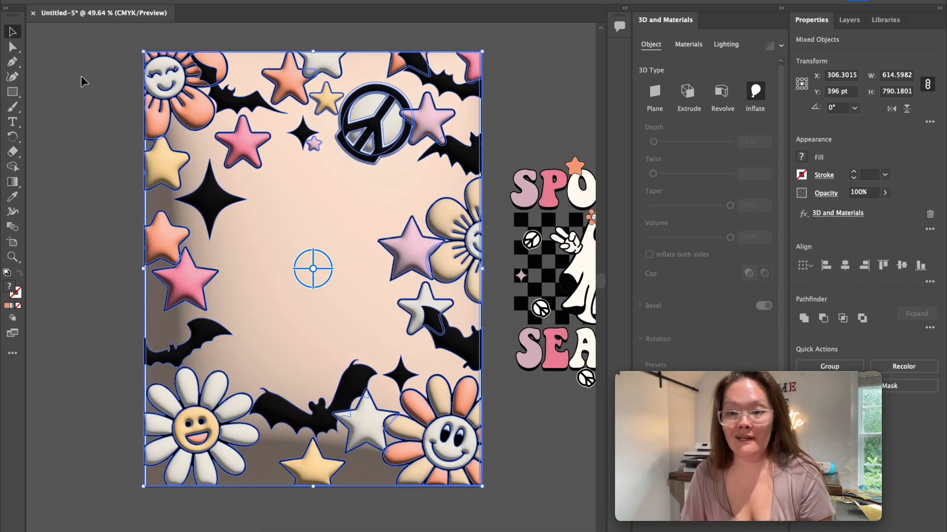
left_click(81, 76)
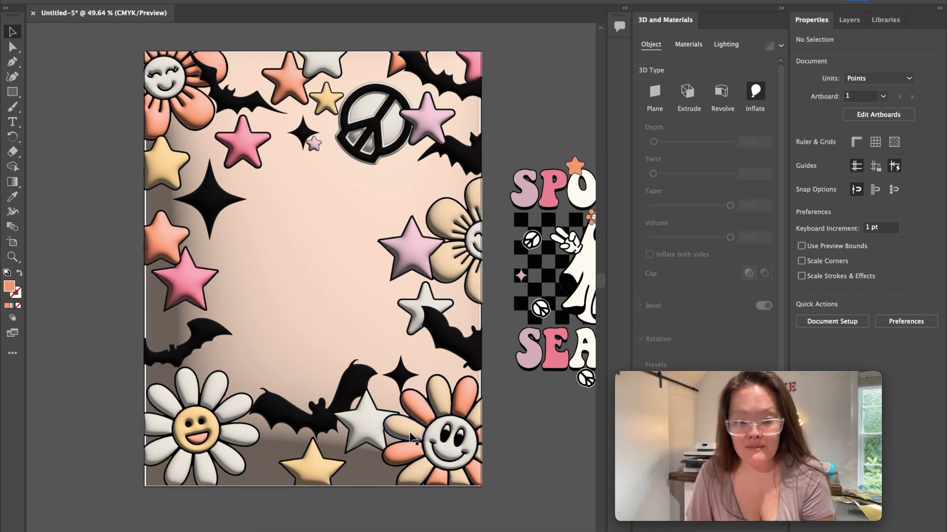
Centre the light on the peach background and set its intensity to 58%, rotation 95°, height 90° and softness 46%.
left_click(291, 196)
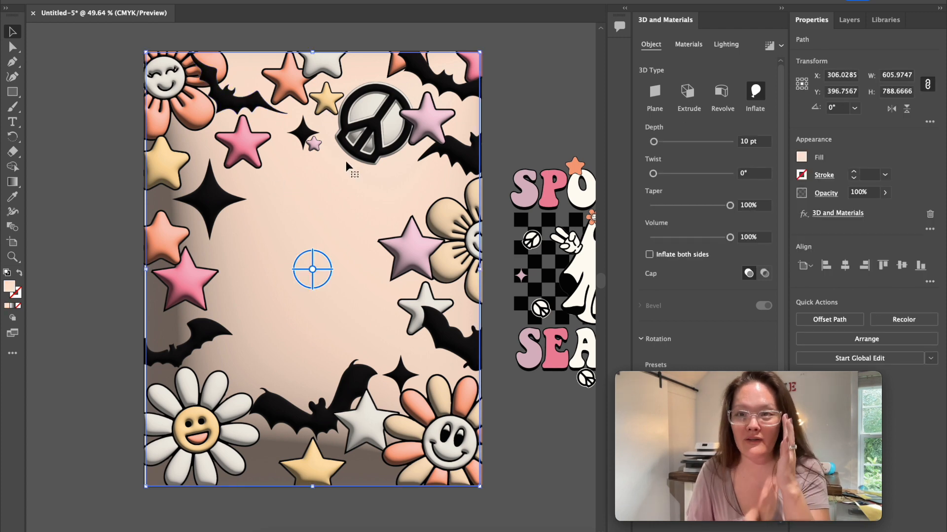
left_click(727, 47)
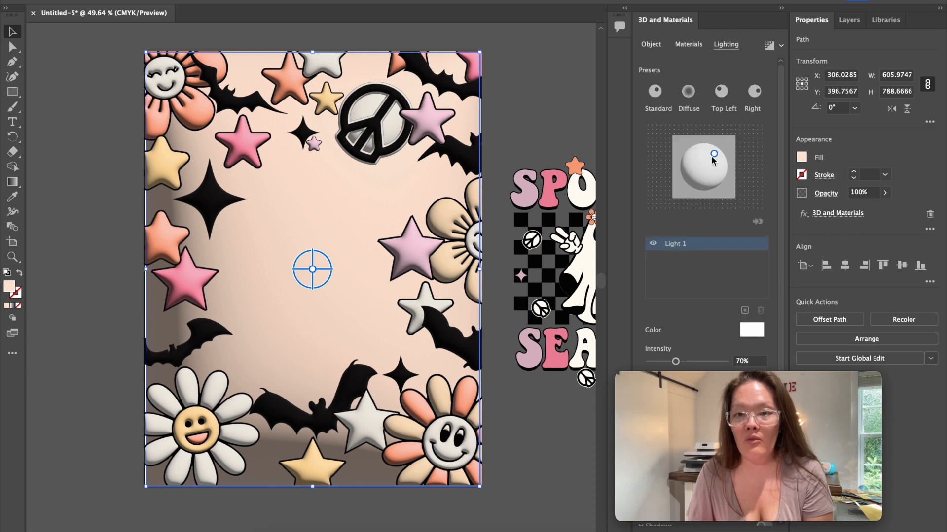
left_click_drag(713, 158, 706, 165)
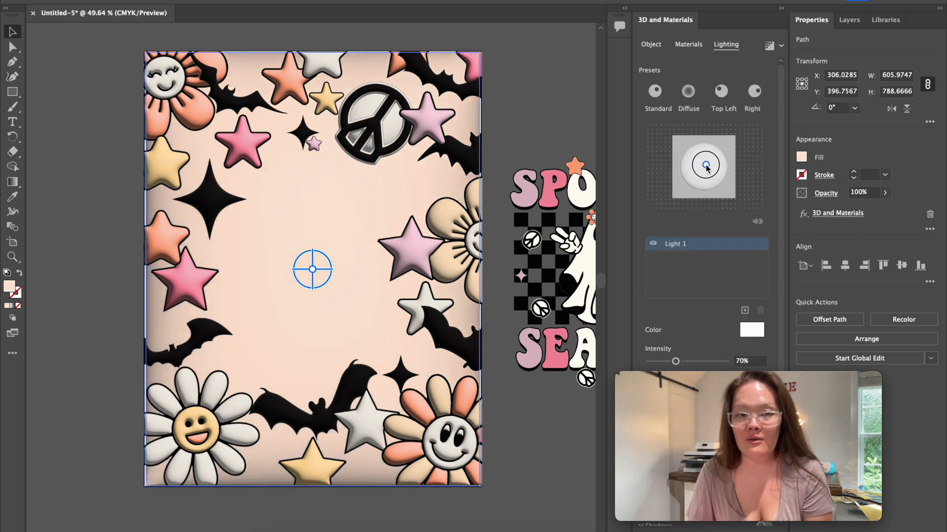
scroll(704, 222, "down", 4)
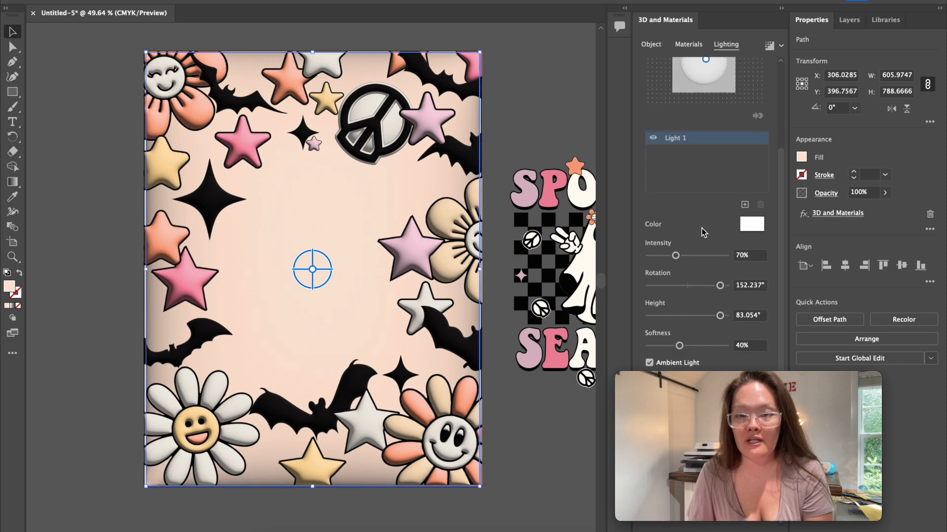
mouse_move(676, 255)
left_mouse_down()
mouse_move(717, 256)
mouse_move(669, 266)
left_mouse_up()
left_click_drag(718, 287, 733, 324)
mouse_move(680, 345)
left_mouse_down()
mouse_move(710, 346)
mouse_move(620, 351)
mouse_move(710, 345)
mouse_move(688, 340)
mouse_move(684, 328)
left_mouse_up()
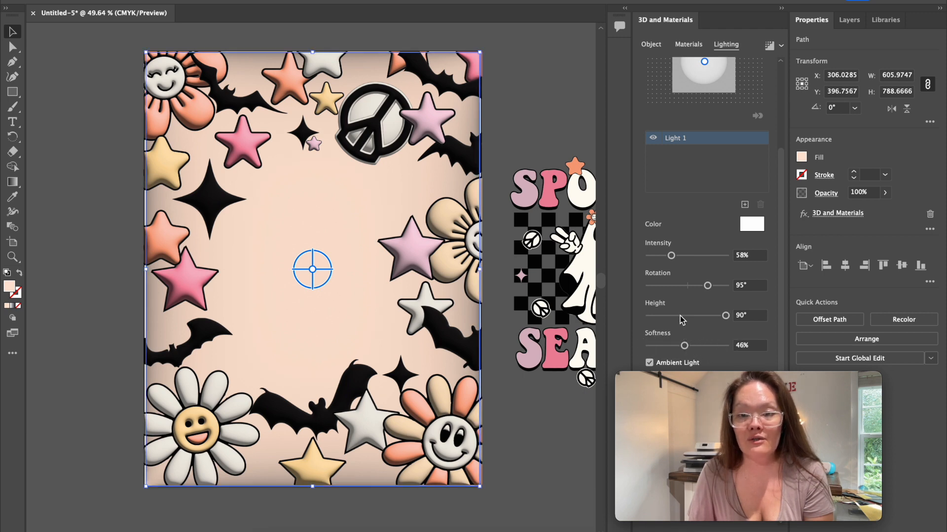
Set the peach background's ambient light intensity to 0% and deselect it.
mouse_move(669, 385)
left_click_drag(669, 386, 825, 433)
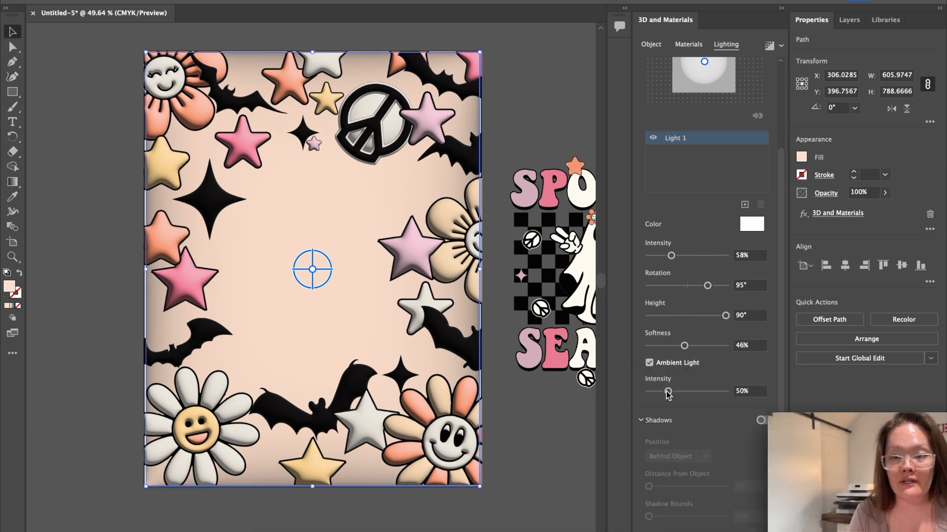
mouse_move(668, 393)
left_mouse_down()
mouse_move(714, 393)
mouse_move(635, 393)
mouse_move(647, 397)
left_mouse_up()
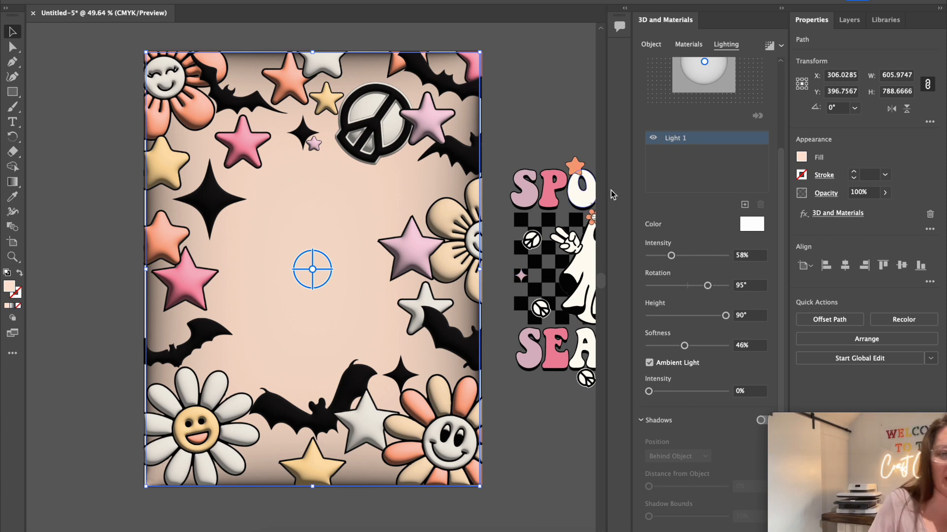
left_click(529, 104)
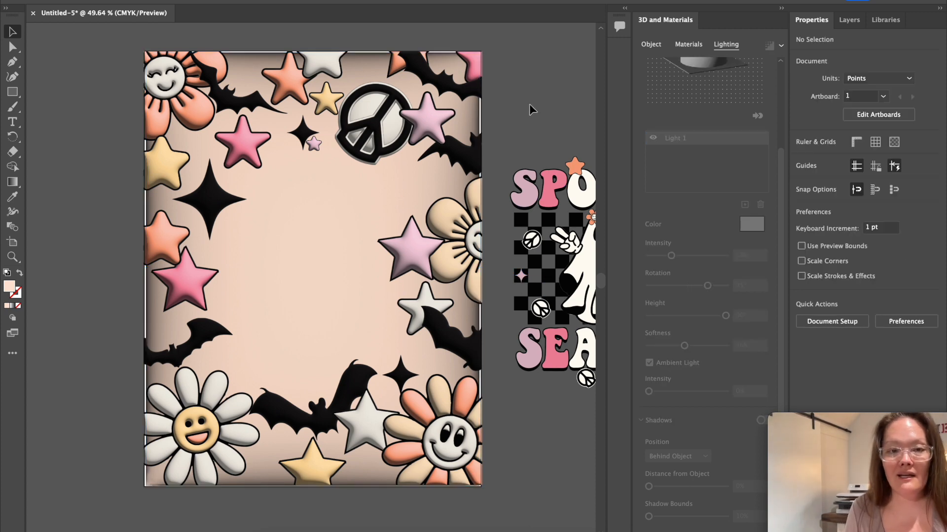
Move the "Spooky Season" ghost group back onto the artboard and centre it horizontally and vertically.
left_click(551, 188)
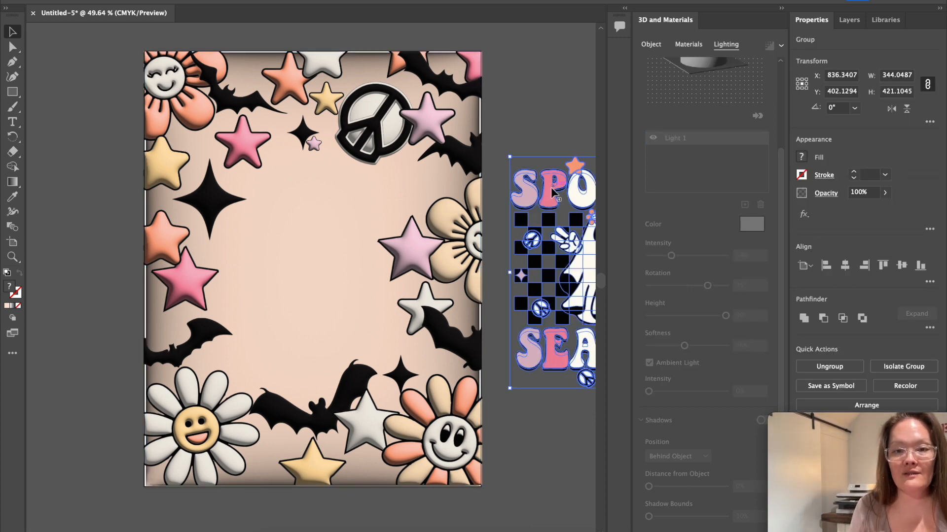
left_click_drag(551, 188, 244, 184)
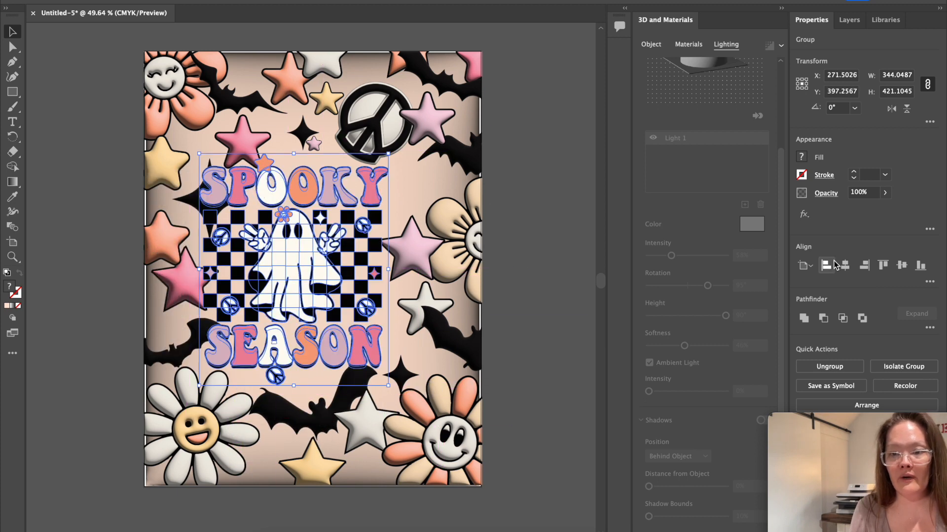
left_click(846, 267)
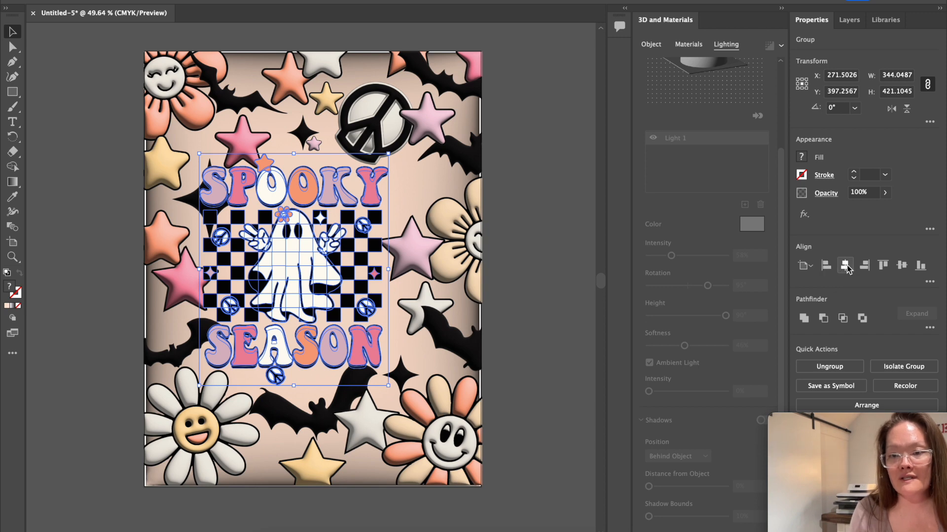
left_click(902, 265)
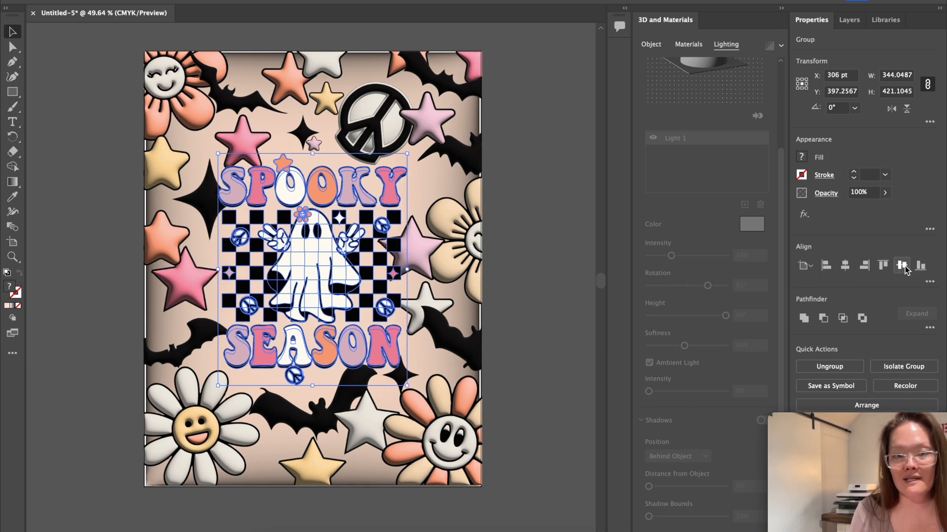
left_click(534, 288)
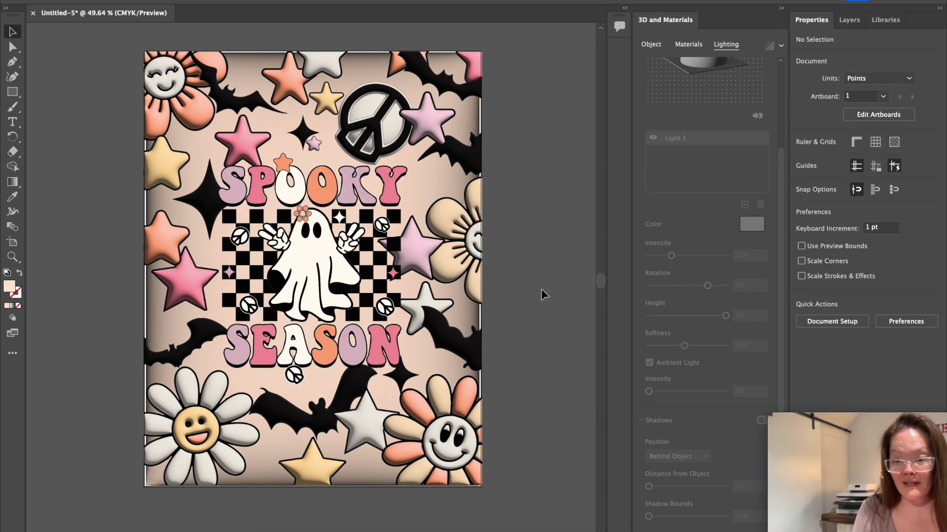
Apply the 3D Inflate effect to the central "Spooky Season" ghost group with a 10 pt depth and 100% volume.
left_click(342, 285)
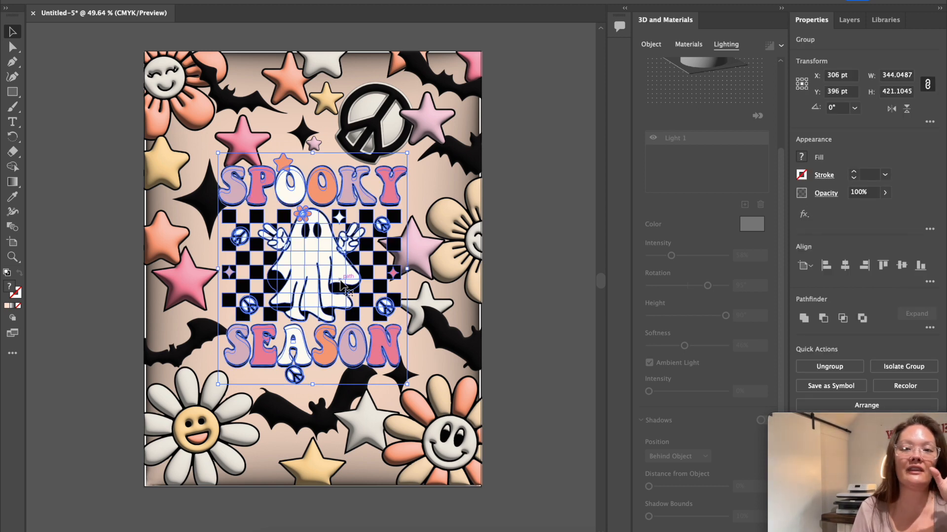
scroll(649, 170, "up", 3)
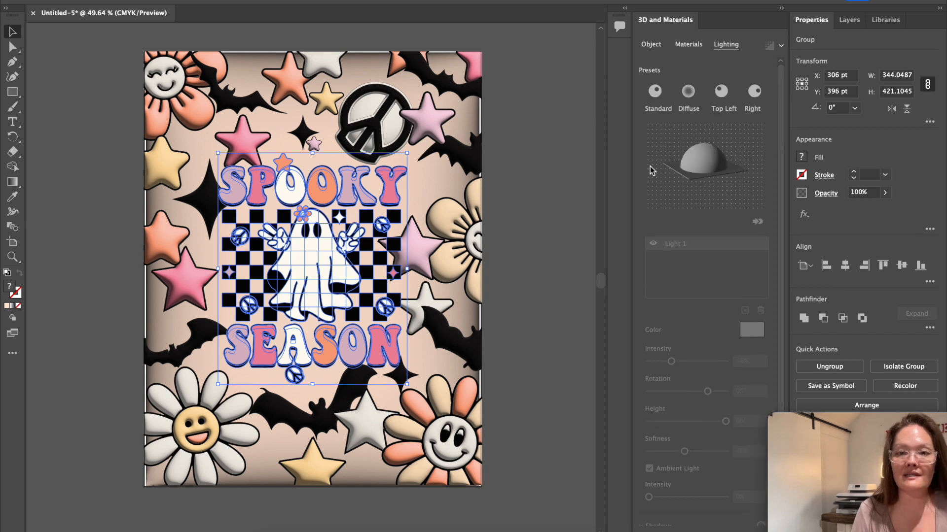
left_click(661, 46)
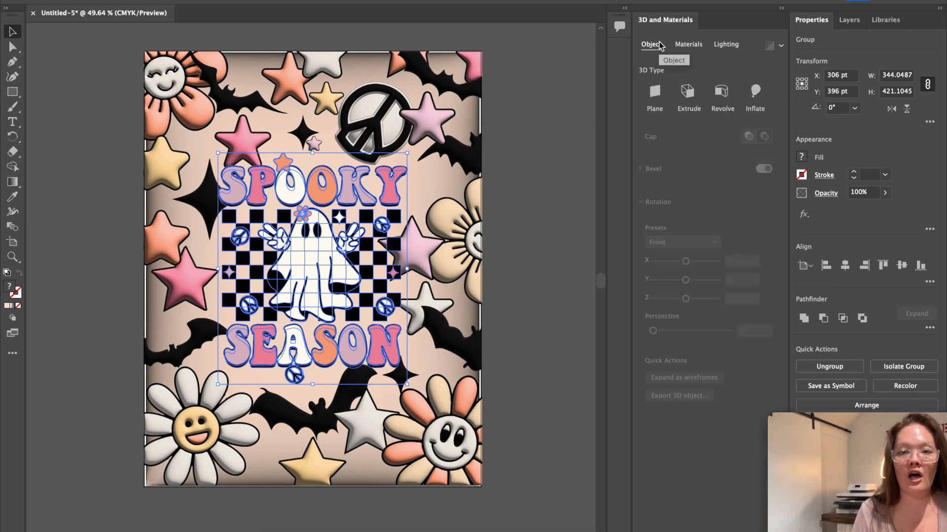
left_click(756, 94)
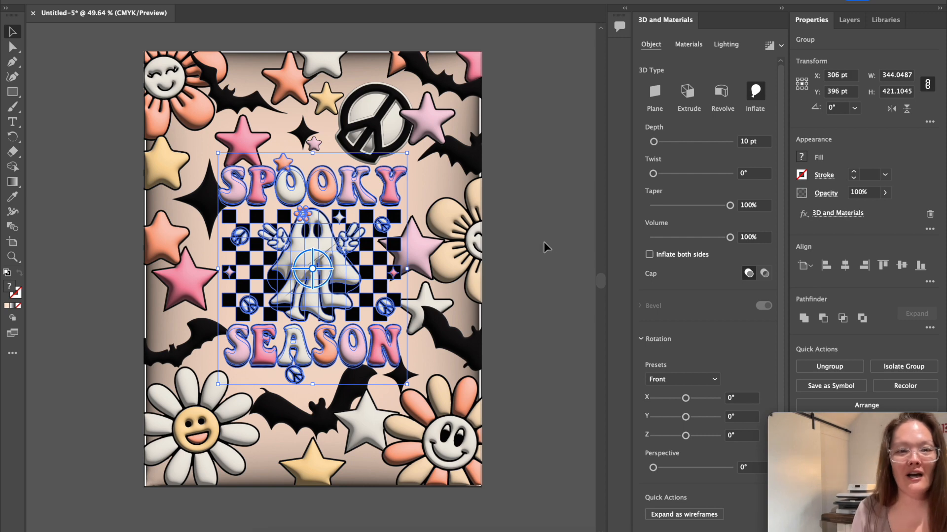
left_click(515, 237)
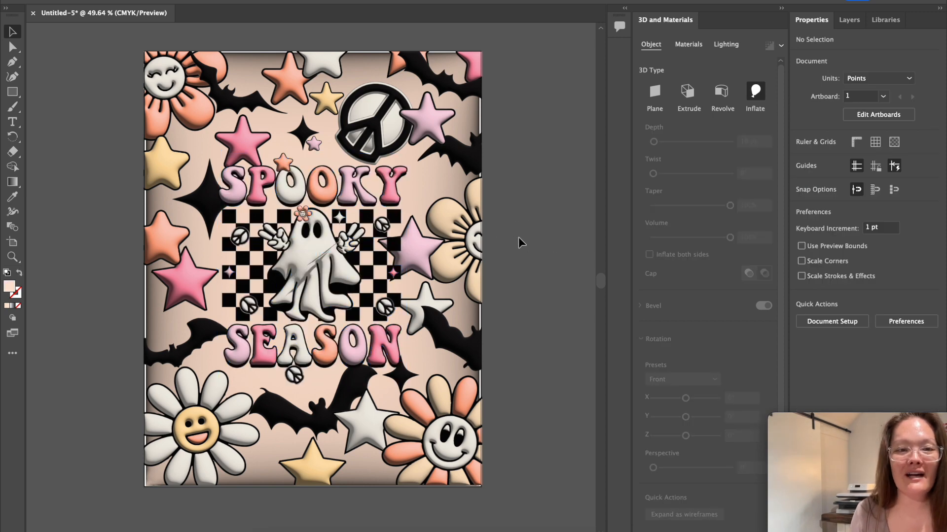
left_click(323, 267)
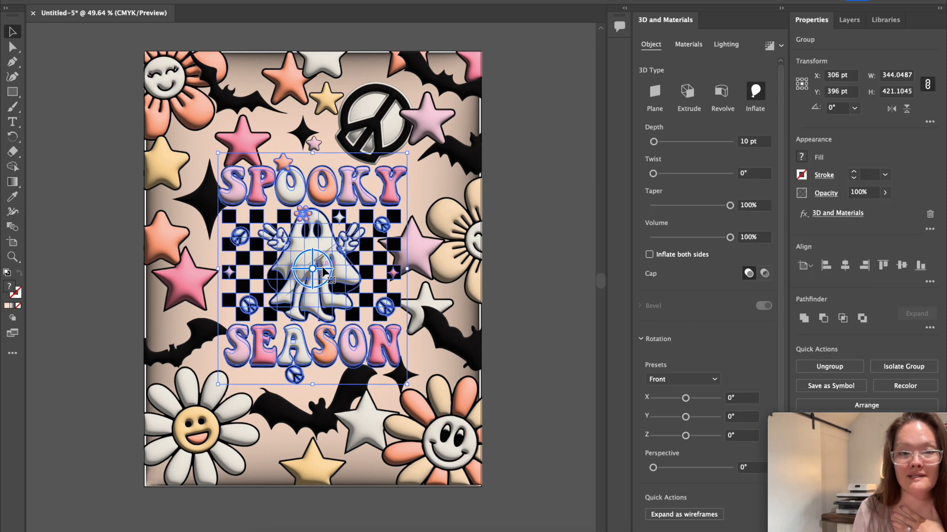
Reposition the central ghost group's light near the sphere's centre, at rotation -47.2° and height 72.823°, and deselect the group.
left_click(726, 45)
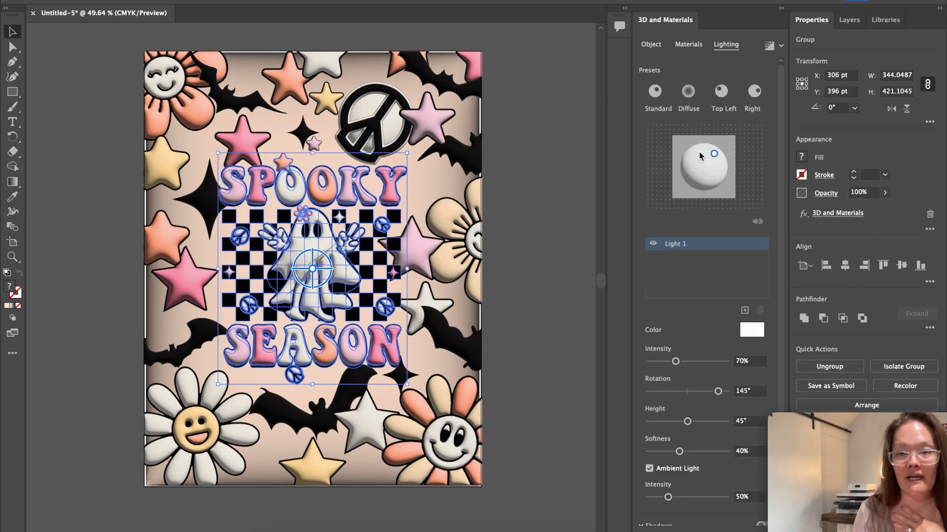
left_click_drag(714, 155, 701, 173)
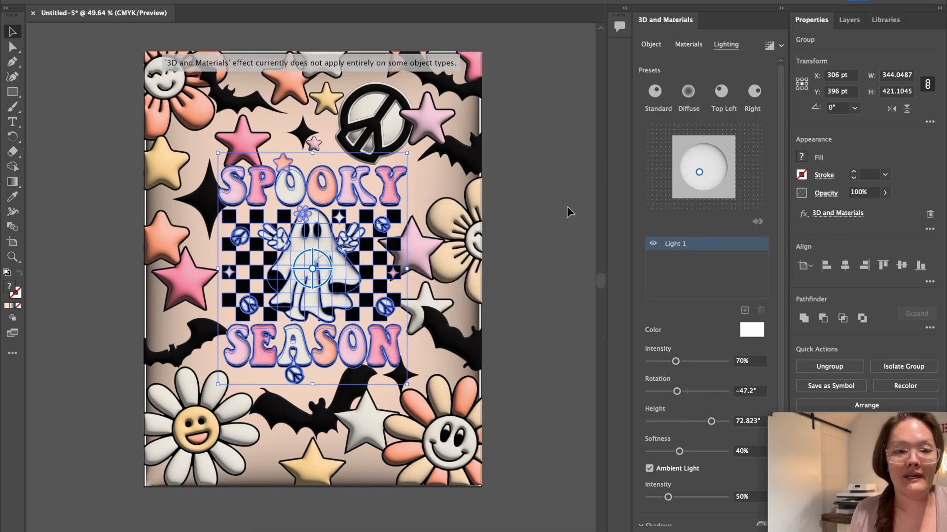
left_click(539, 291)
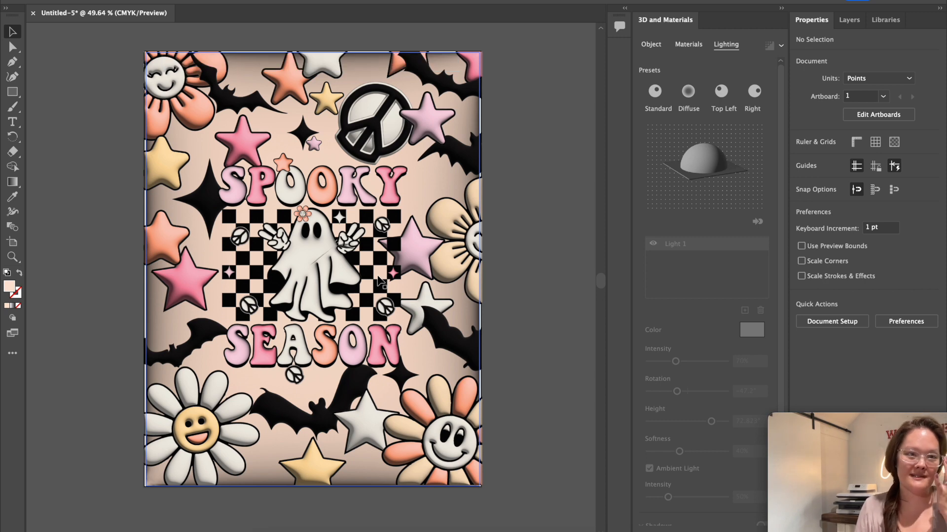
Lower the ambient light intensity of the central "Spooky Season" ghost group to its minimum and deselect it.
left_click(372, 276)
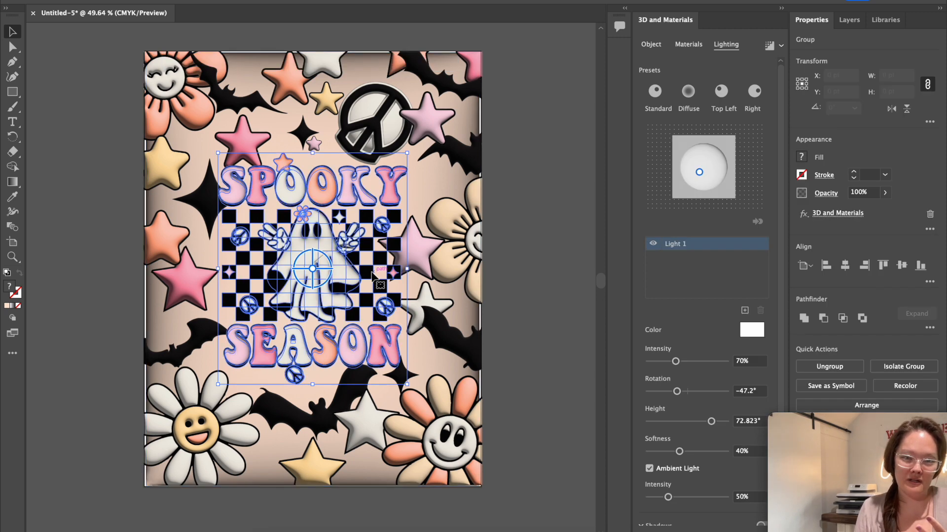
left_click_drag(672, 503, 710, 501)
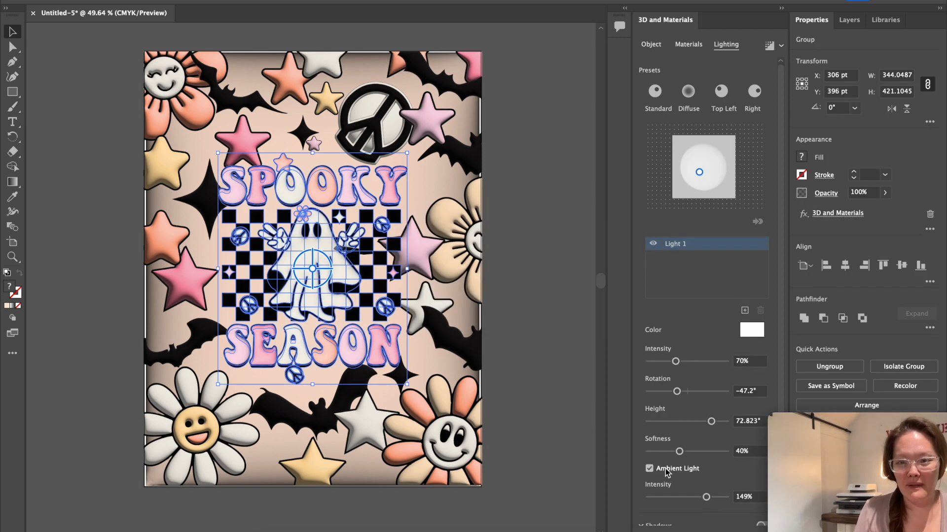
left_click_drag(706, 497, 652, 497)
left_click(565, 422)
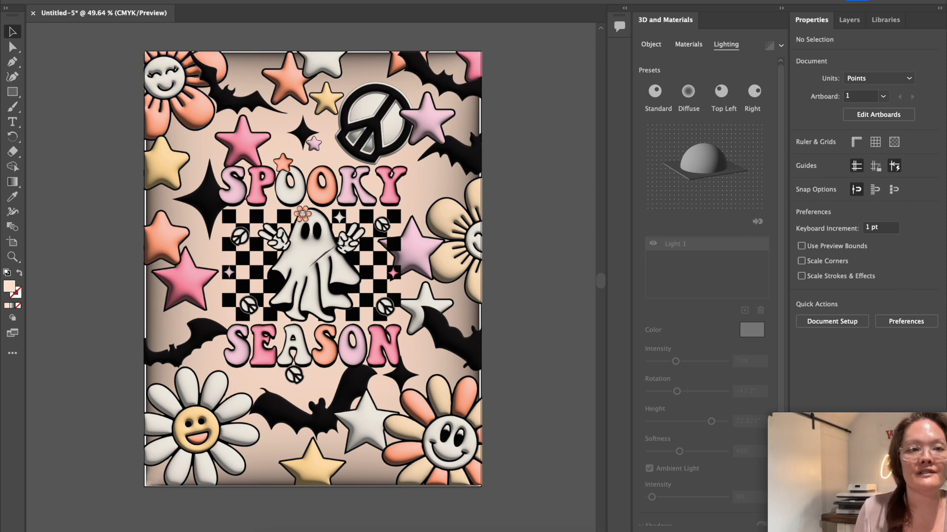
Export the design to the Desktop in PNG format under the name spookyseason.
left_click(91, 0)
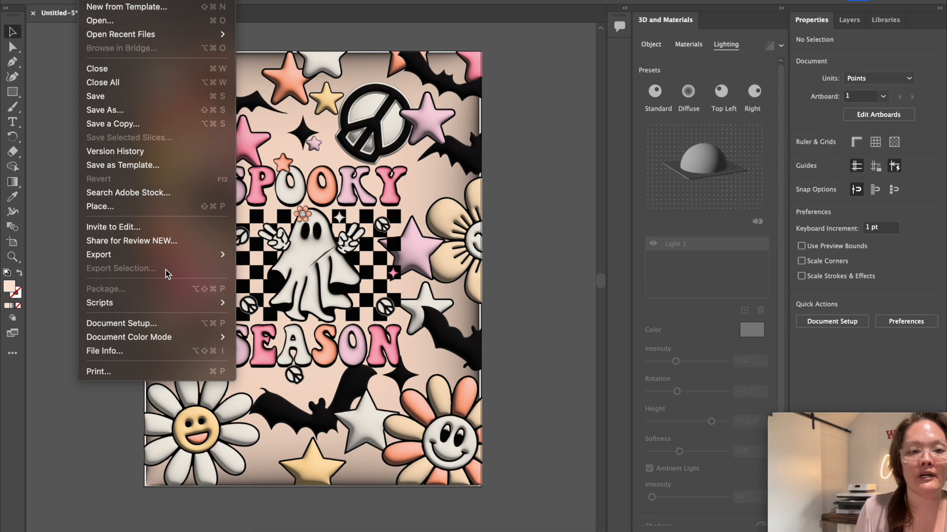
mouse_move(181, 258)
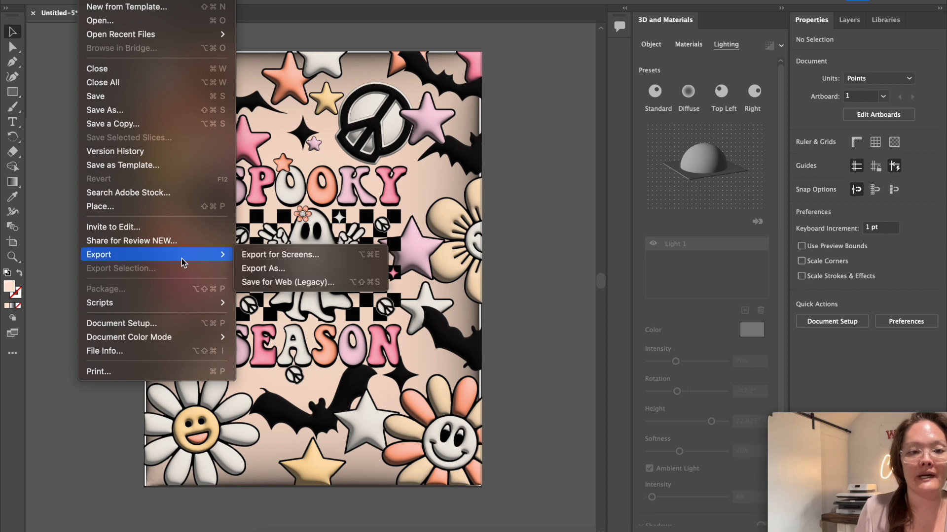
left_click(269, 269)
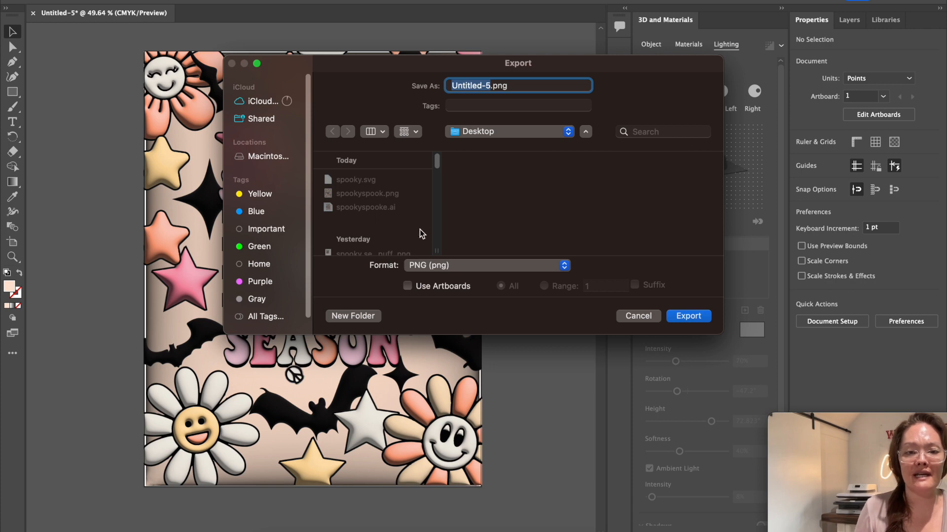
left_click(499, 266)
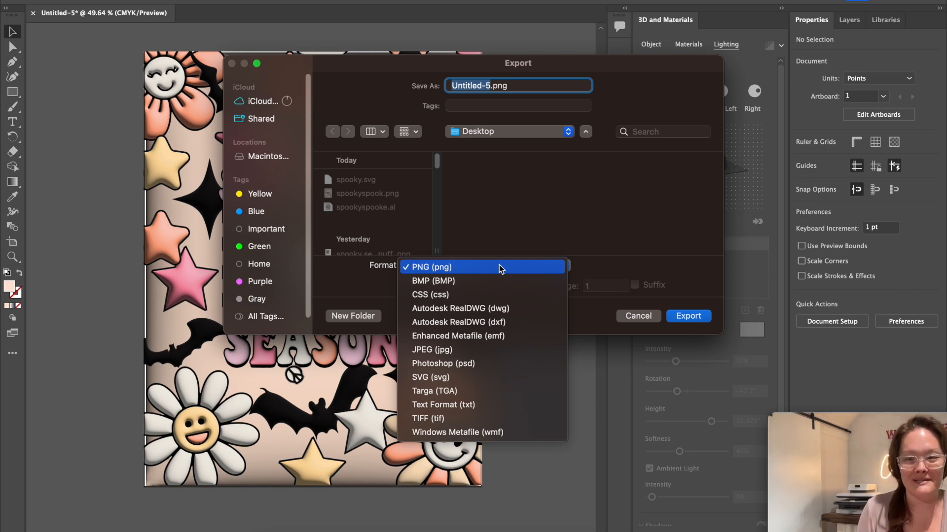
left_click(501, 268)
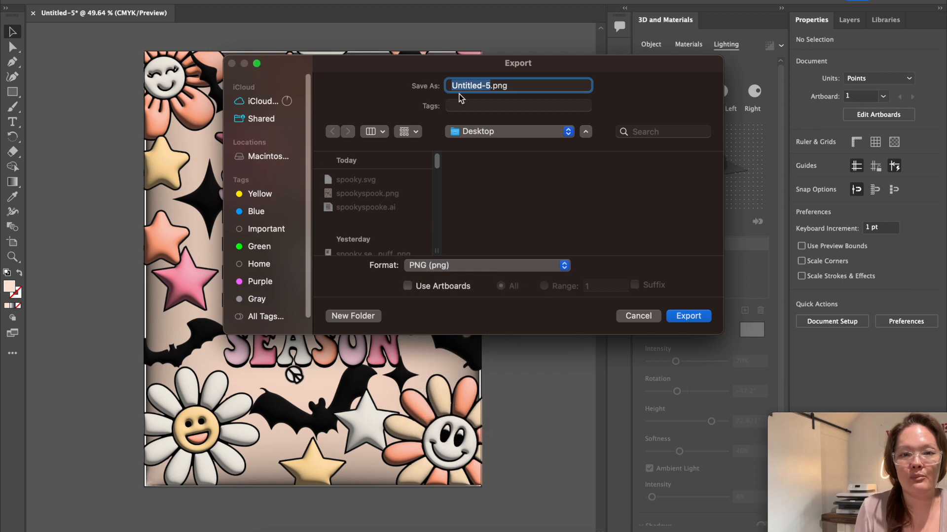
type("spooky")
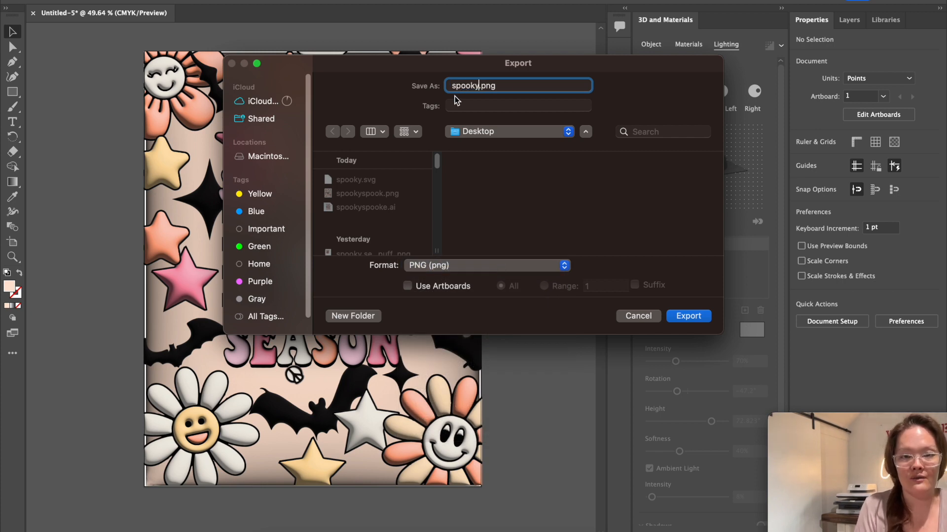
type("season")
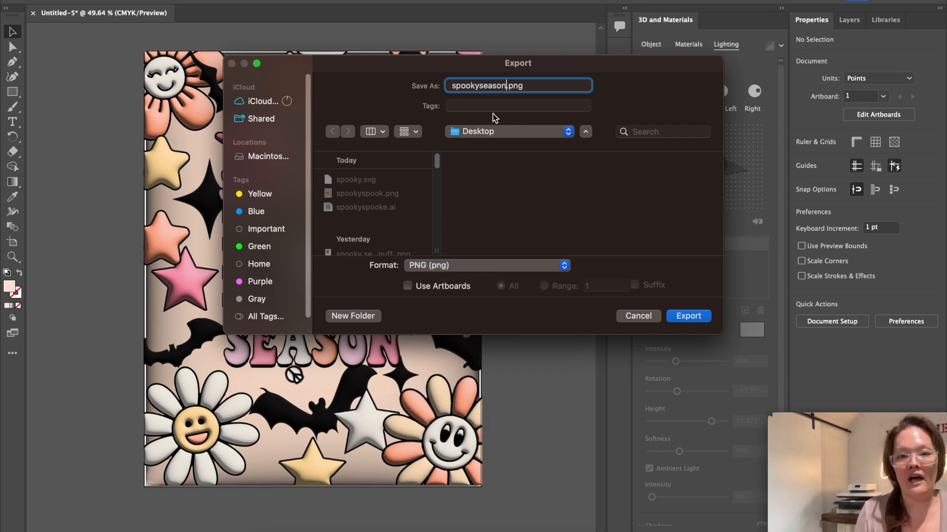
left_click(688, 317)
Complete the PNG export at High (300 ppi) resolution with a Transparent background.
left_click(482, 273)
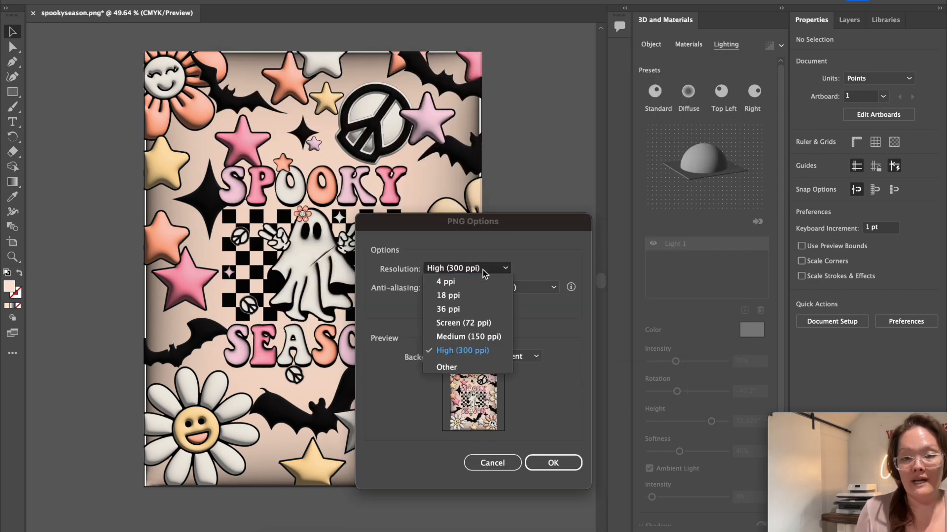
left_click(492, 354)
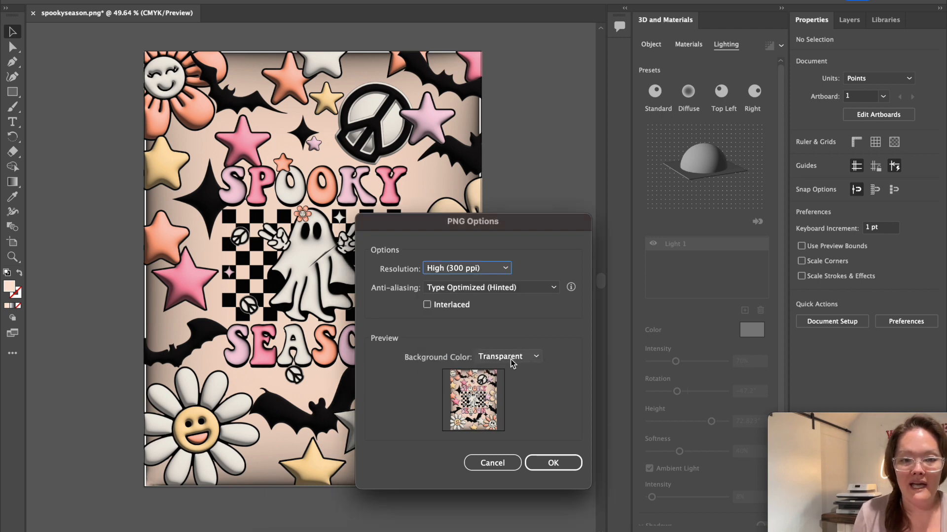
left_click(510, 358)
left_click(518, 387)
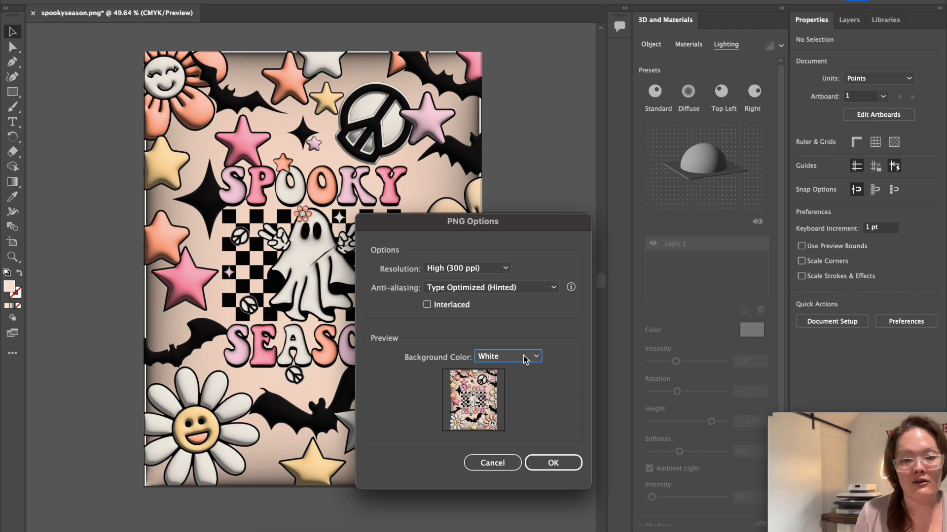
left_click(524, 356)
left_click(508, 372)
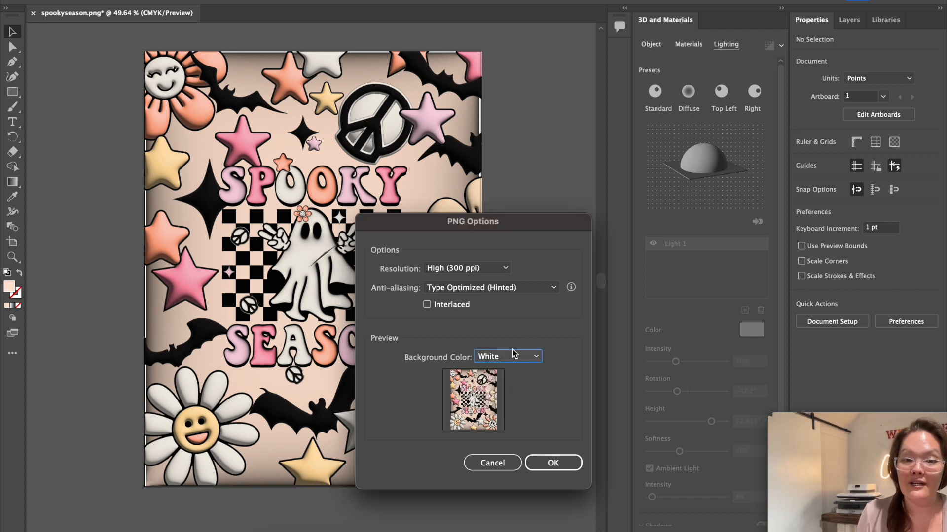
left_click(504, 358)
left_click(509, 371)
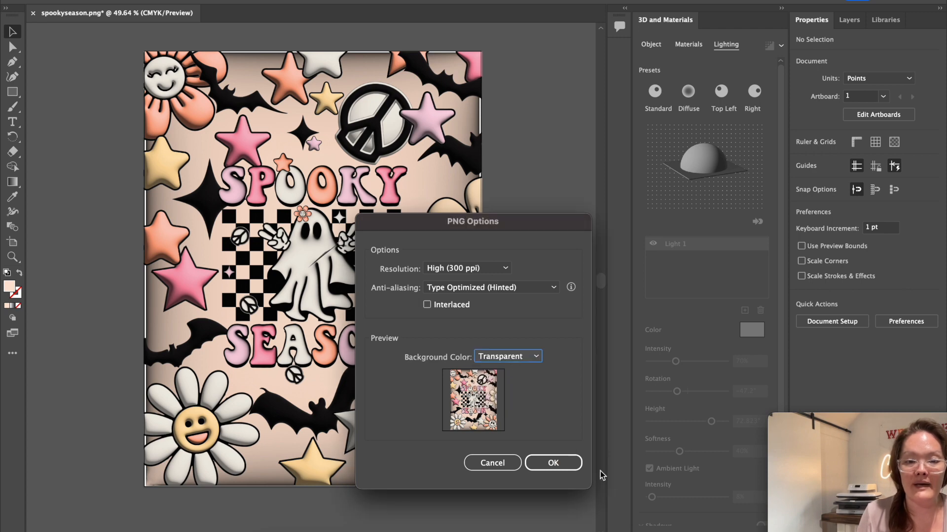
left_click(553, 464)
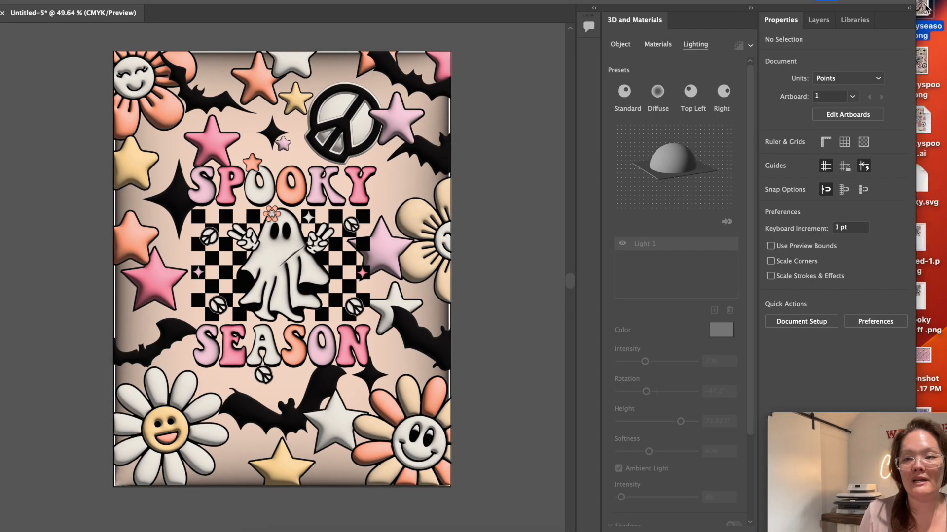
Open the exported spookyseason.png from the desktop in Preview and bring up its print settings.
double_click(923, 8)
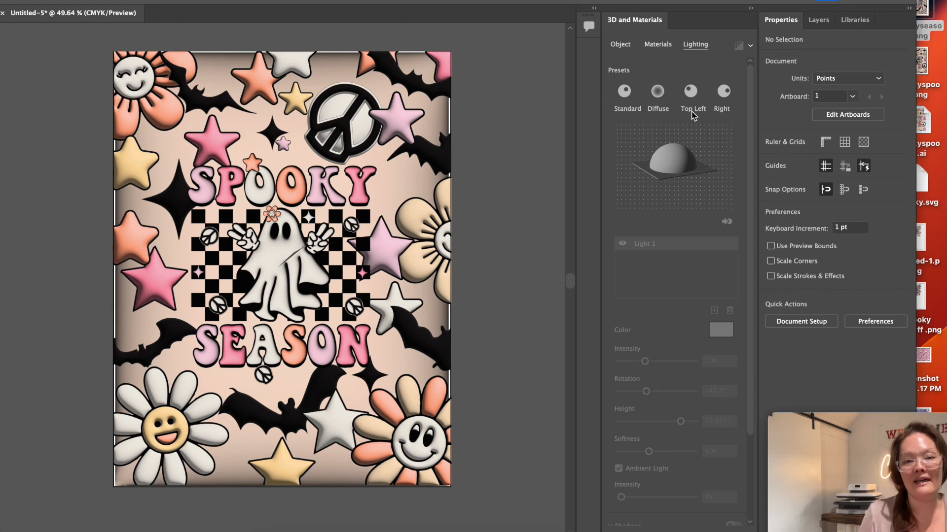
scroll(294, 281, "down", 3)
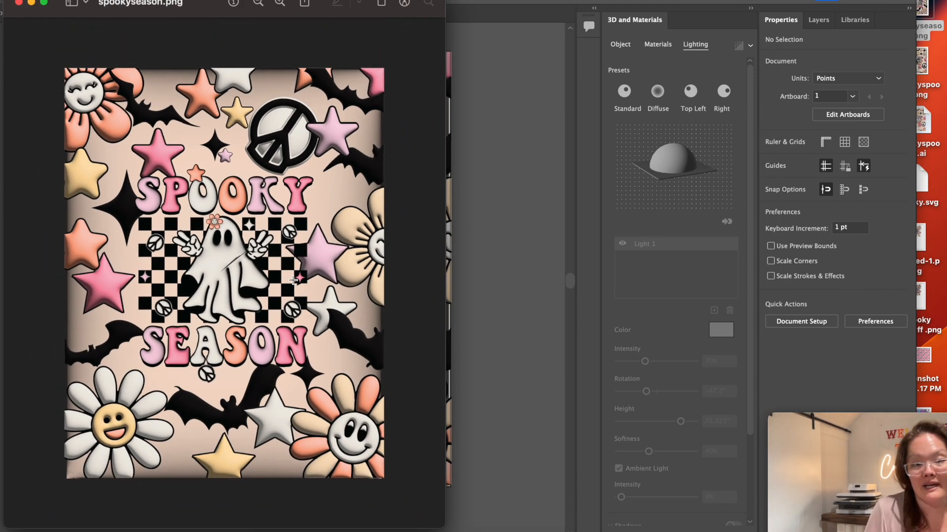
key("super+p")
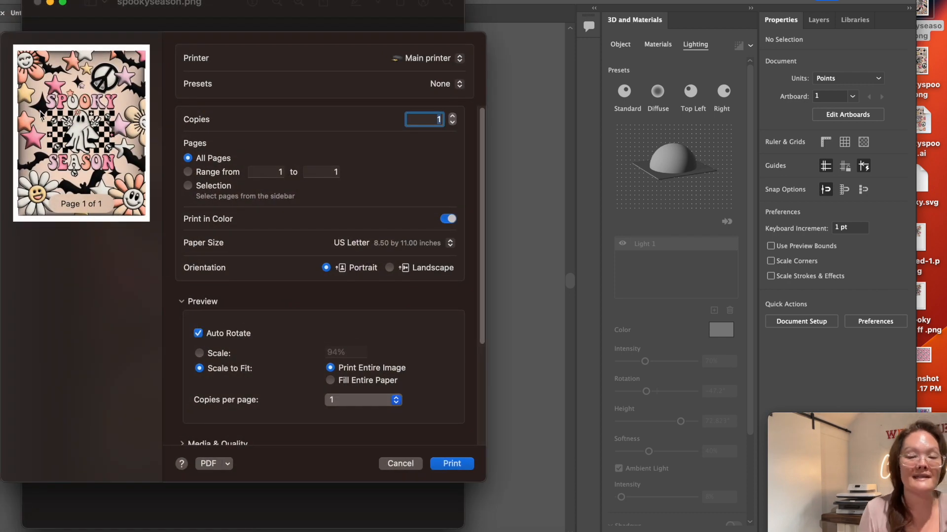